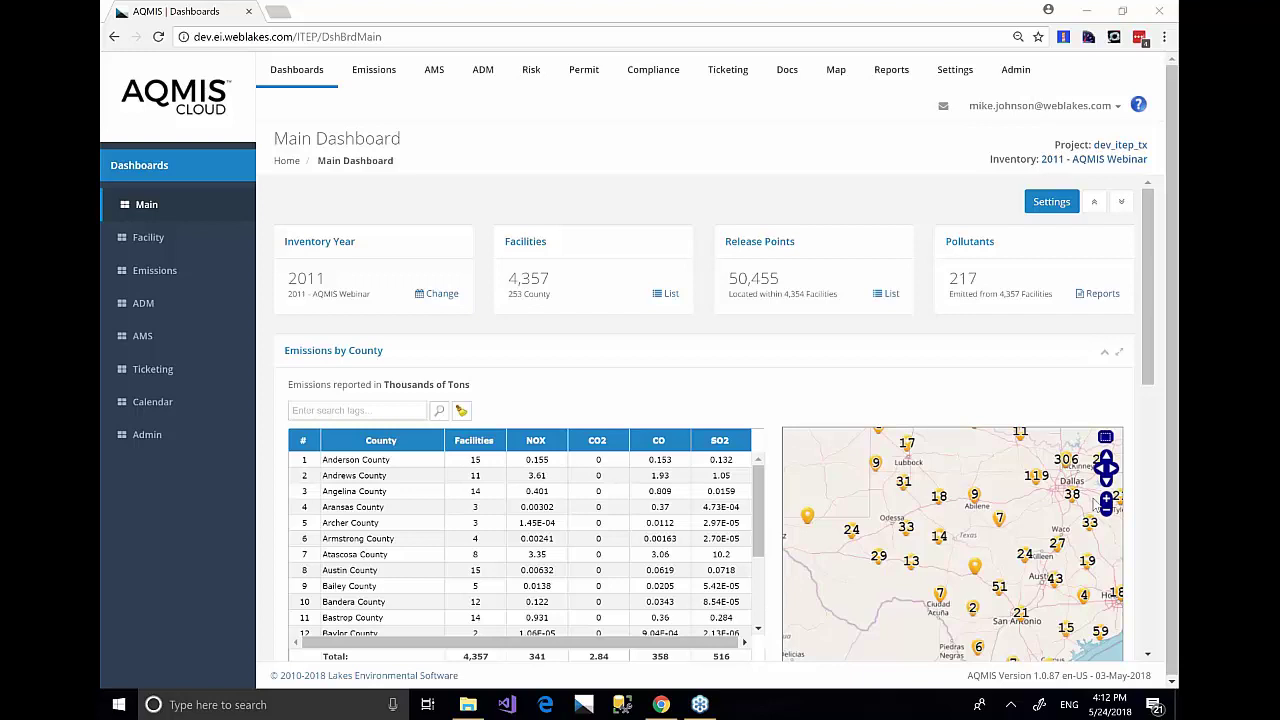
# Zoom the county emissions map out, then back in on west-central Texas, and scroll down to the charts
pyautogui.click(1108, 516)
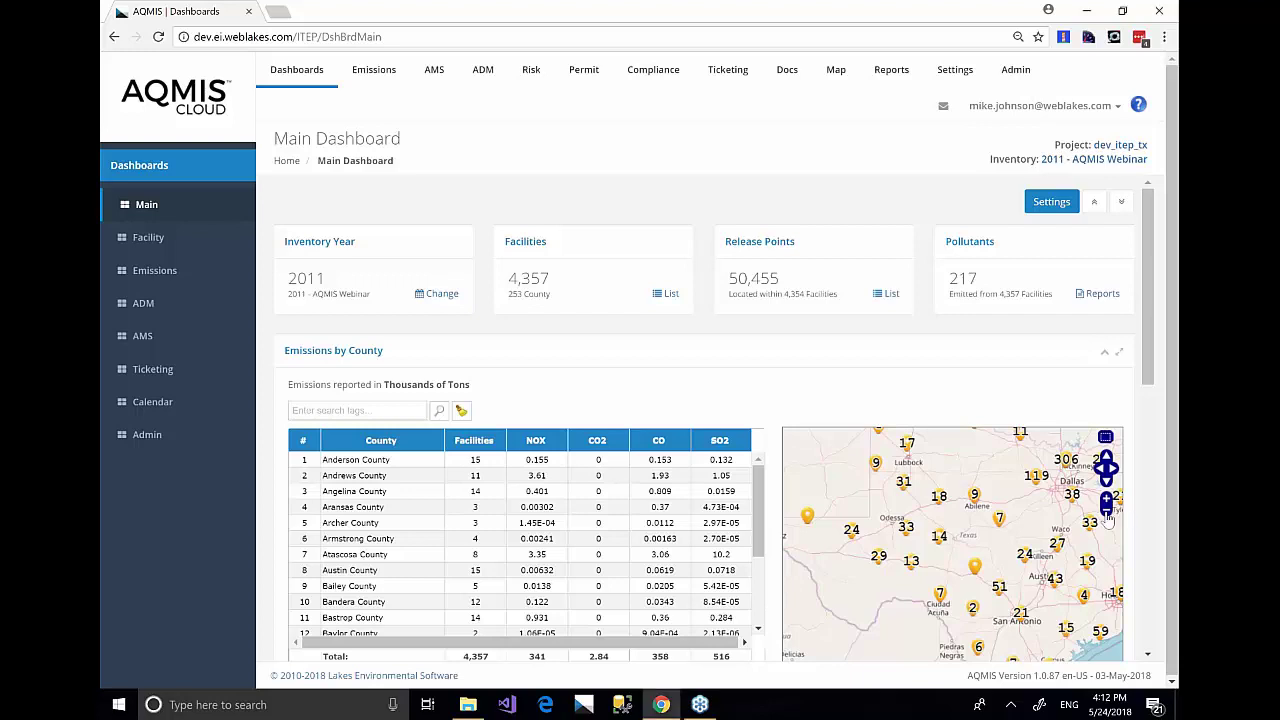
pyautogui.click(1108, 516)
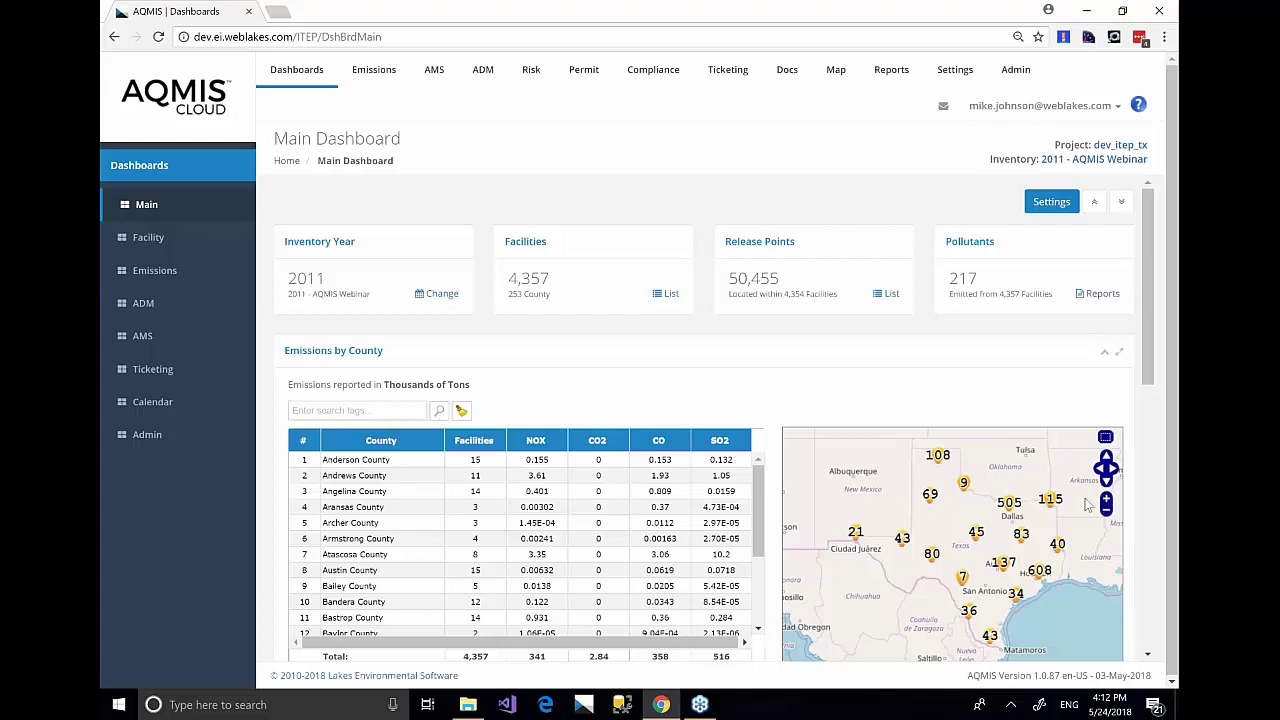
pyautogui.click(1106, 500)
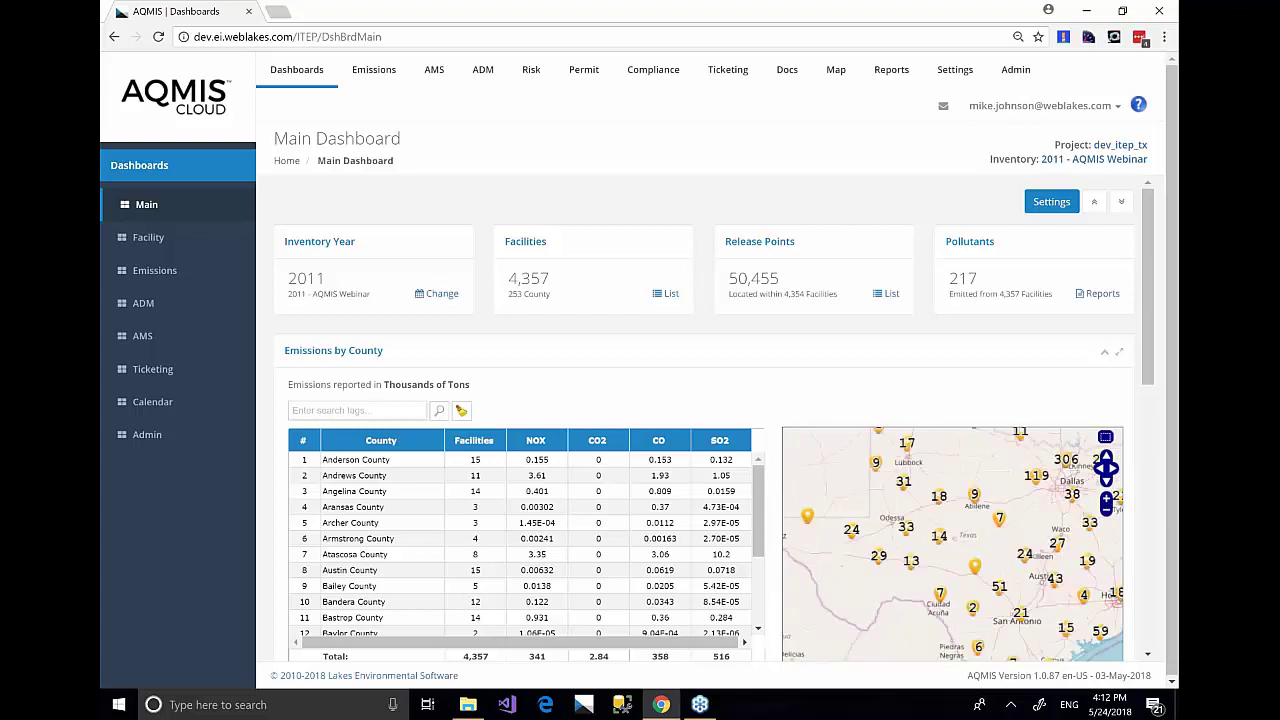
pyautogui.click(1106, 500)
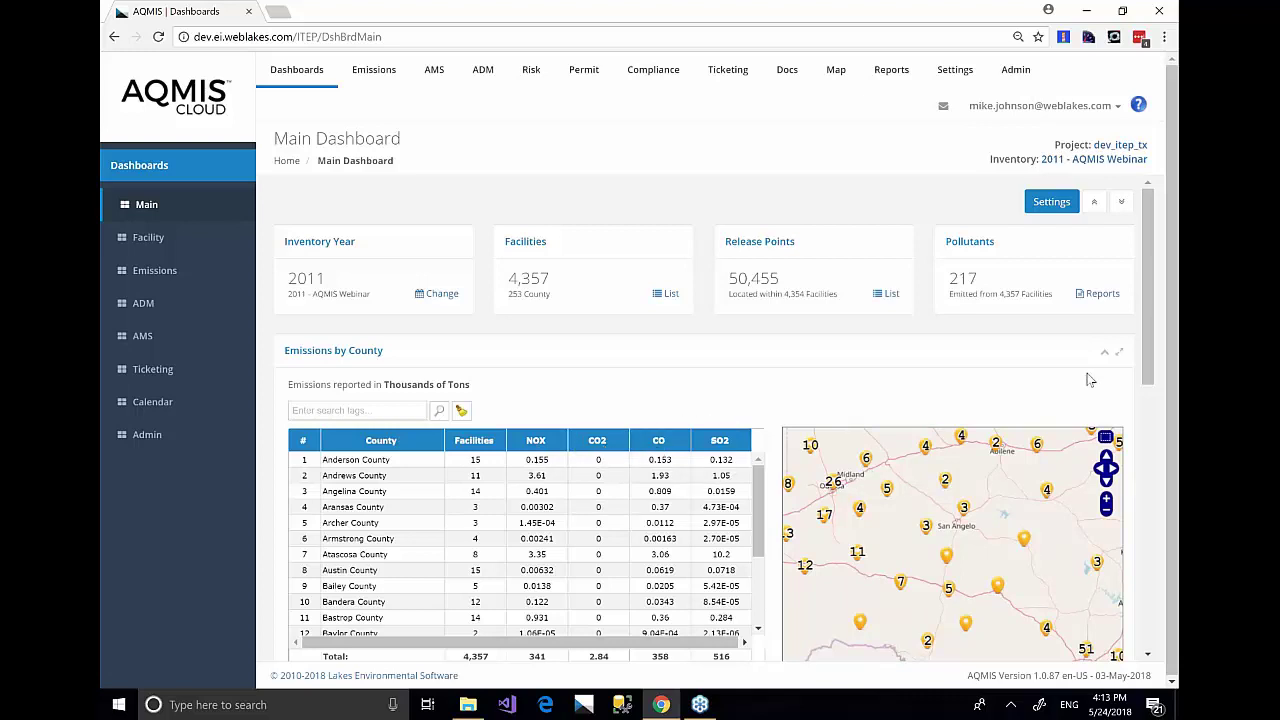
pyautogui.click(1149, 368)
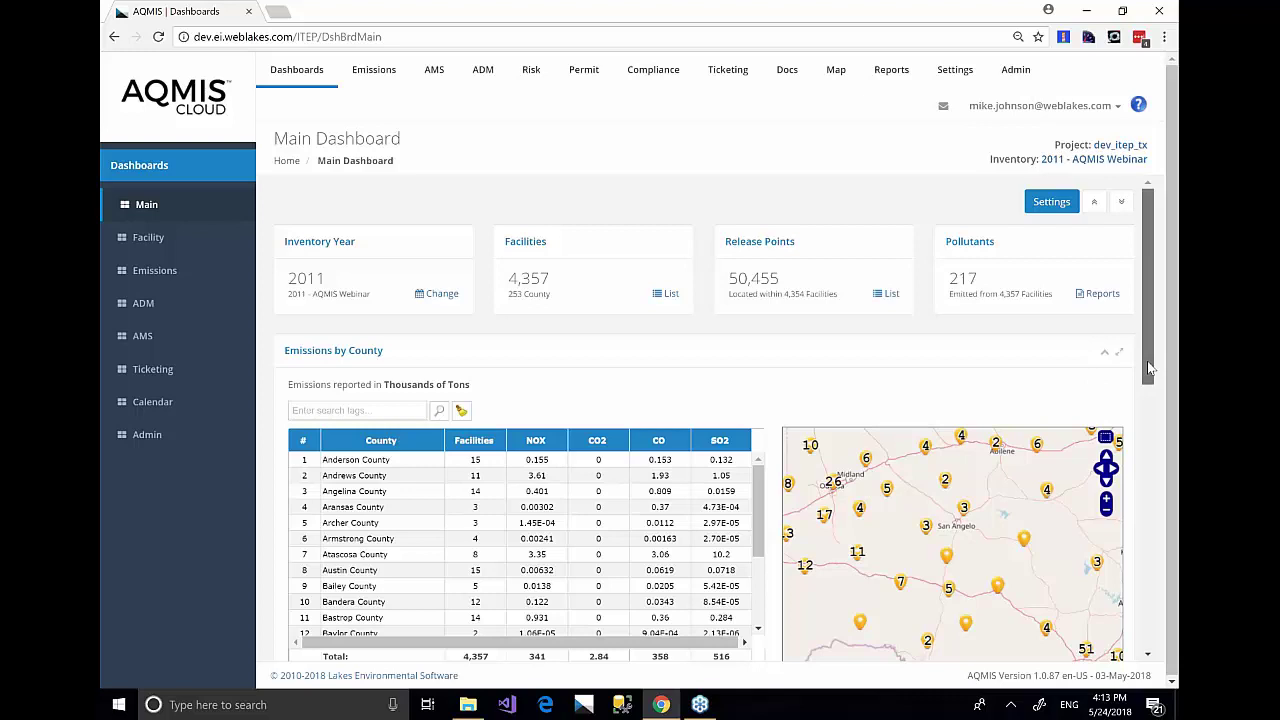
pyautogui.moveTo(1147, 368); pyautogui.dragTo(1140, 595)
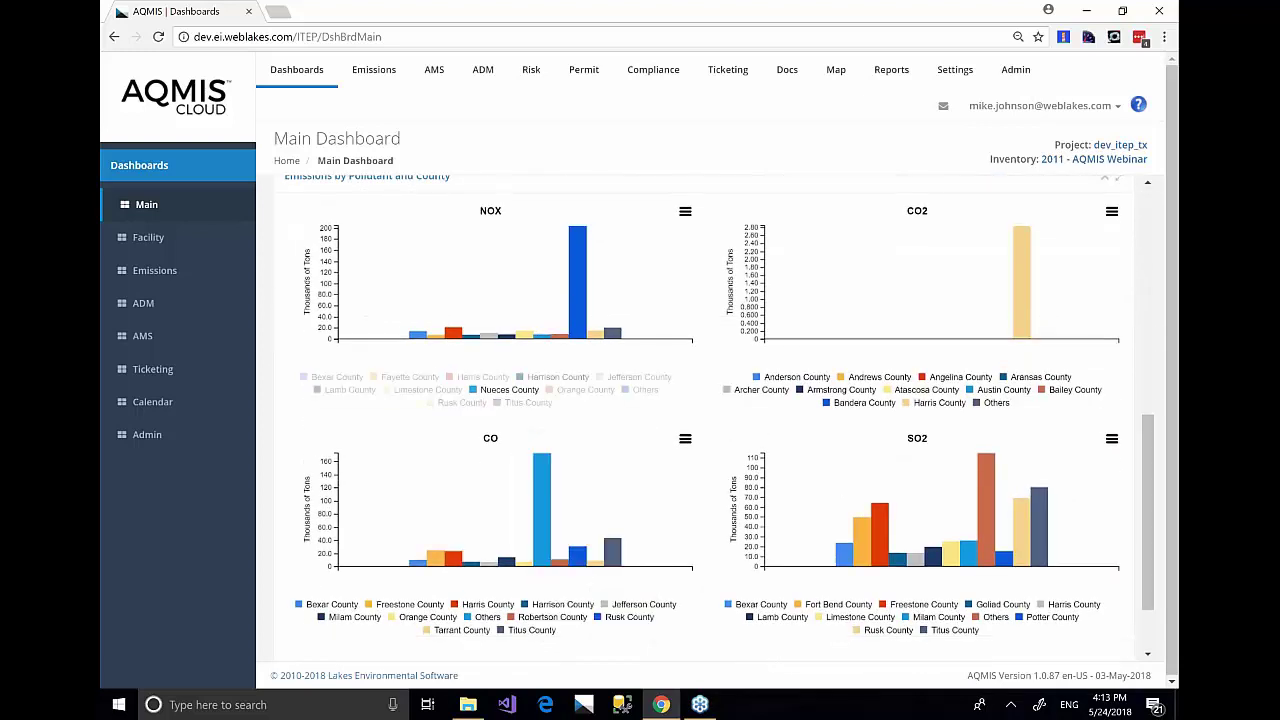
pyautogui.moveTo(552, 316)
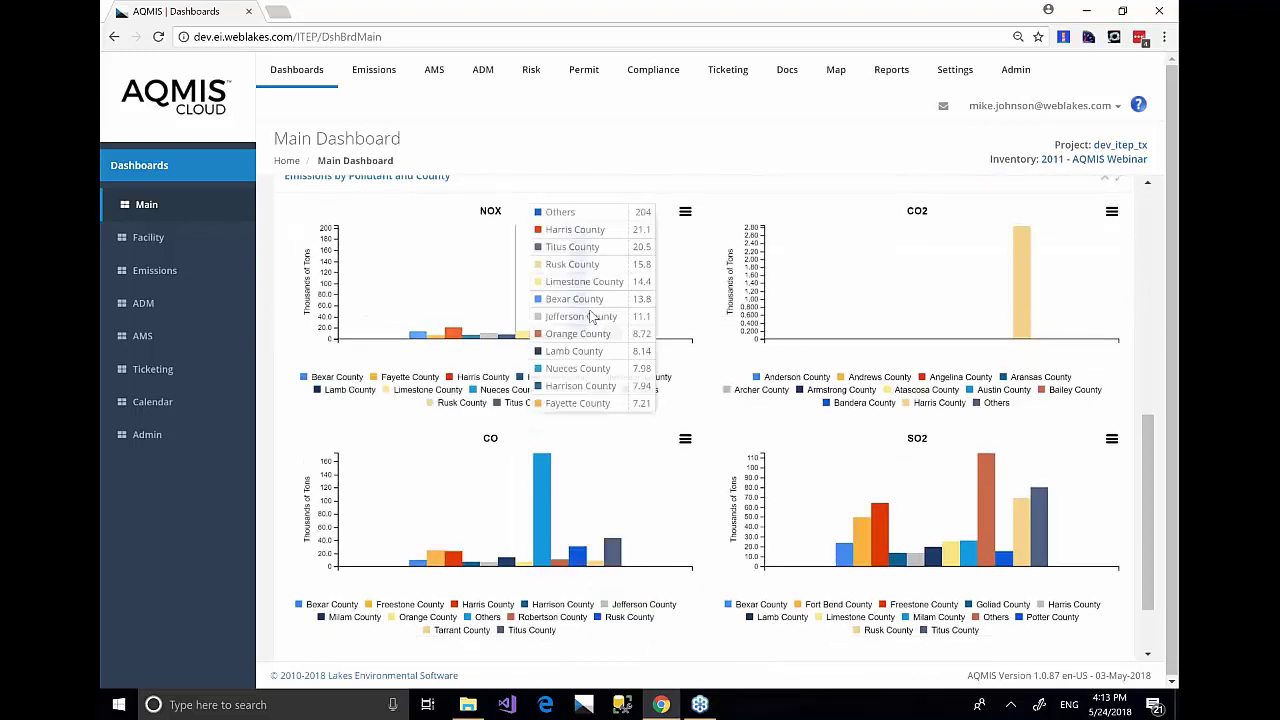
# Open the facility dashboard for CLEAN HARBORS DEER PARK LLC and scroll down to its map
pyautogui.click(150, 240)
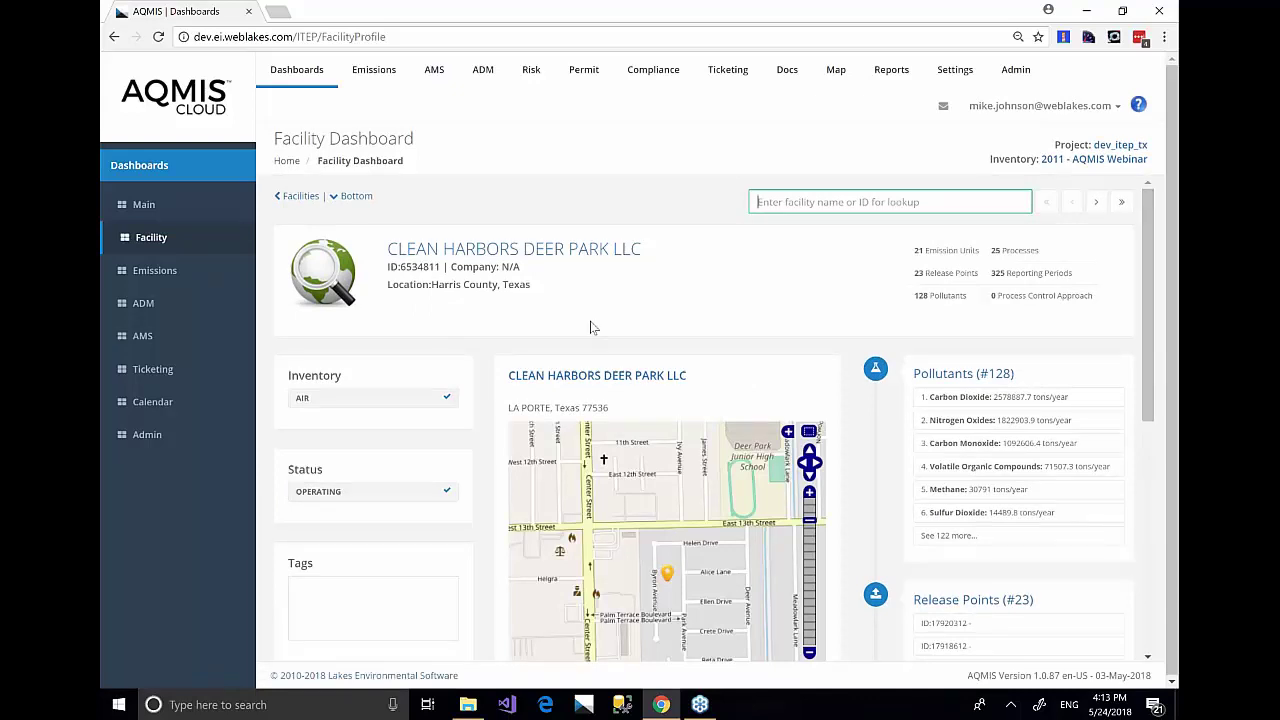
pyautogui.click(608, 250)
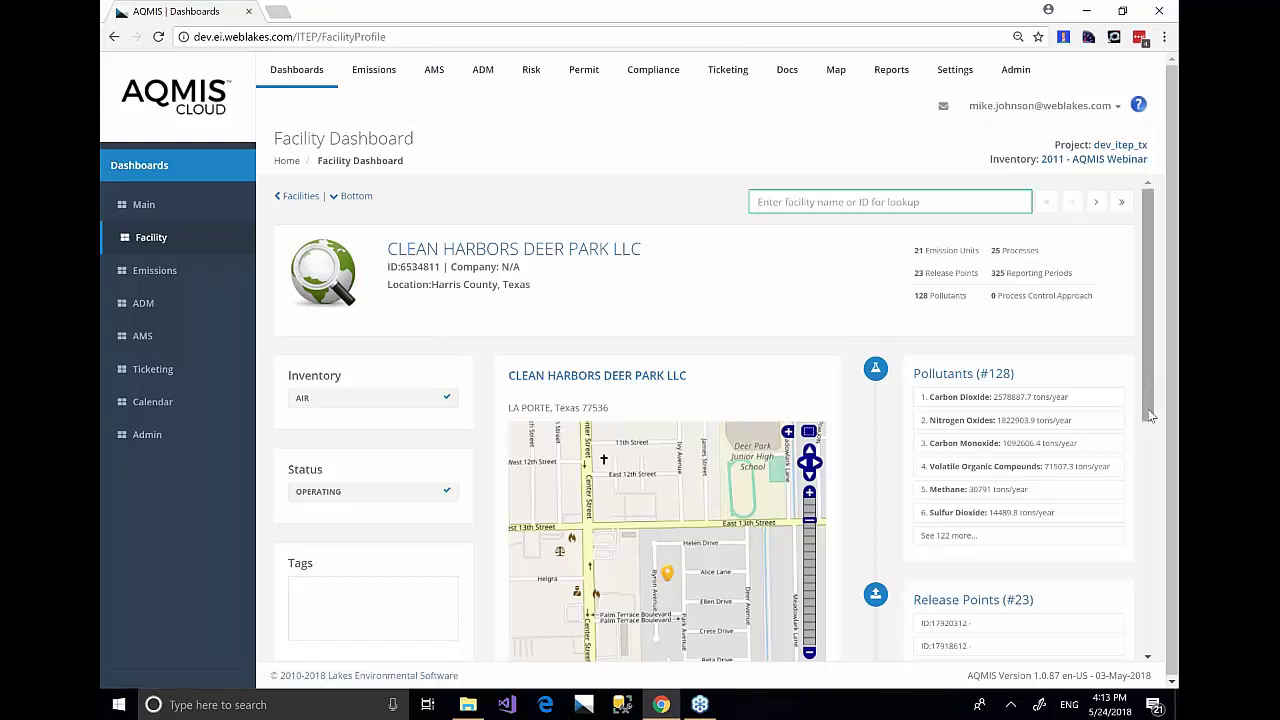
pyautogui.scroll(-2, 1150, 415)
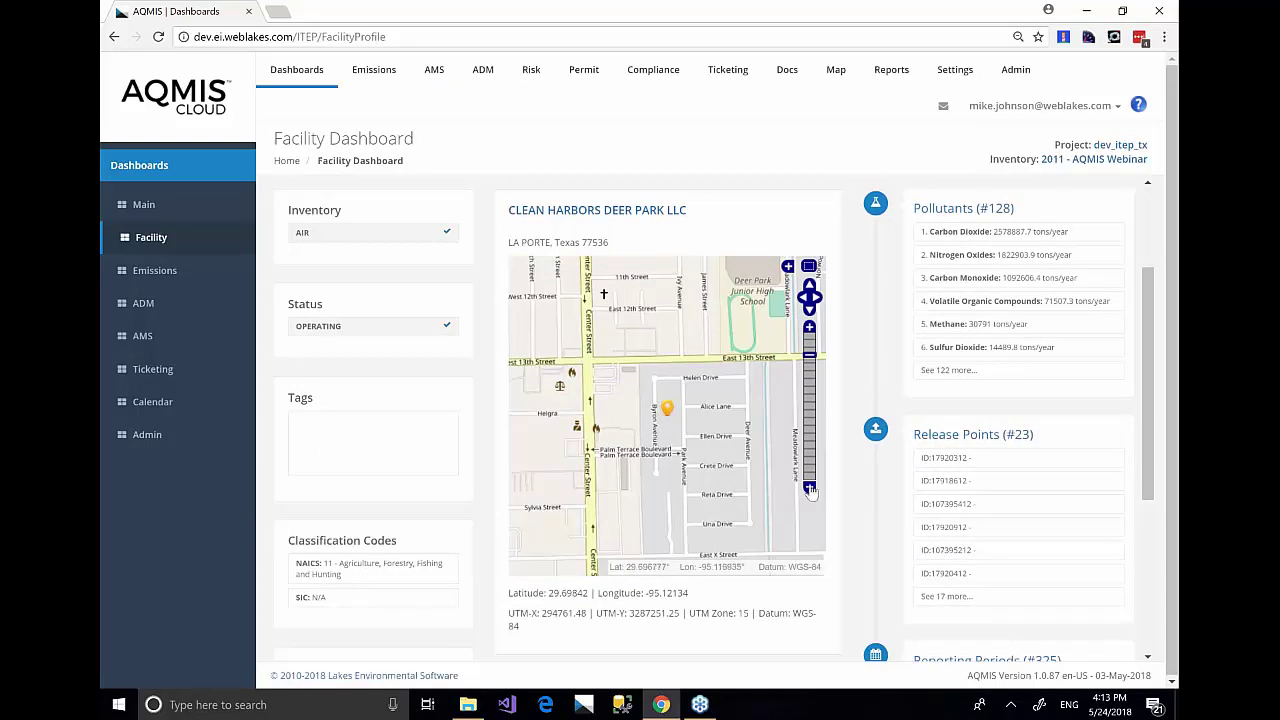
# Zoom the facility map out three levels to include Deer Park and the freeway, then go to ADM
pyautogui.click(809, 488)
pyautogui.click(809, 489)
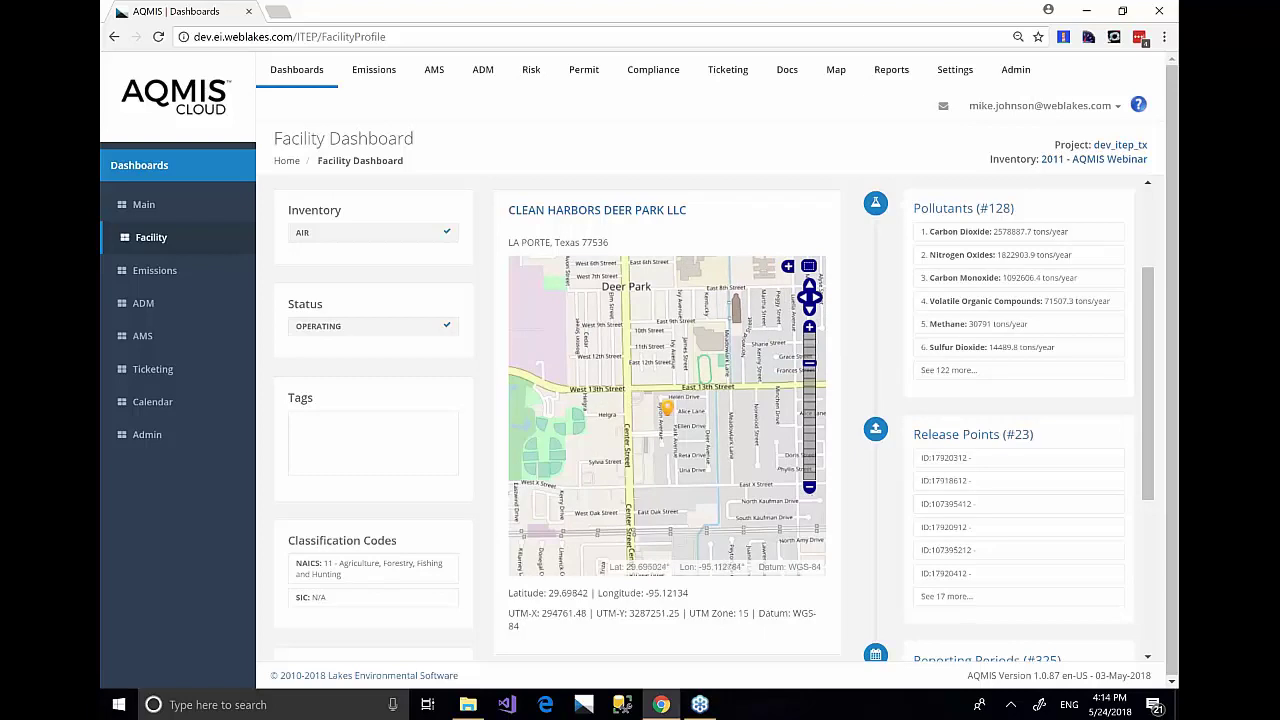
pyautogui.click(809, 487)
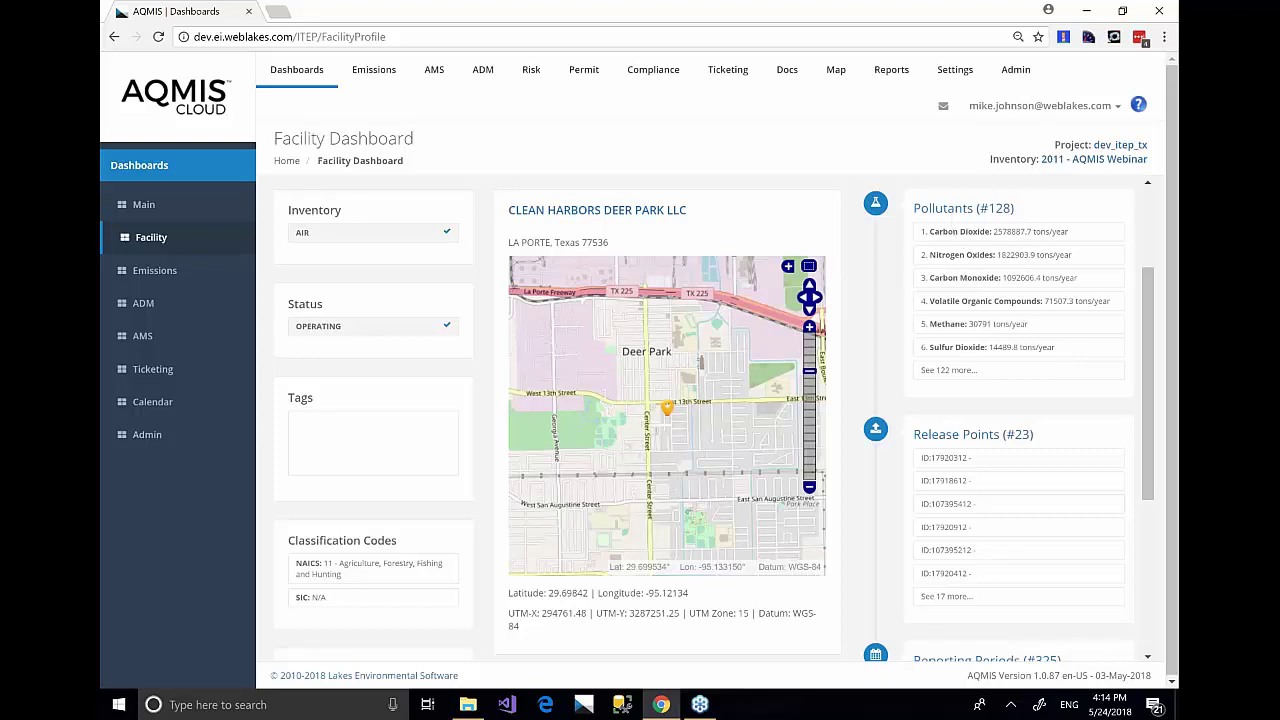
pyautogui.click(1042, 441)
pyautogui.click(155, 308)
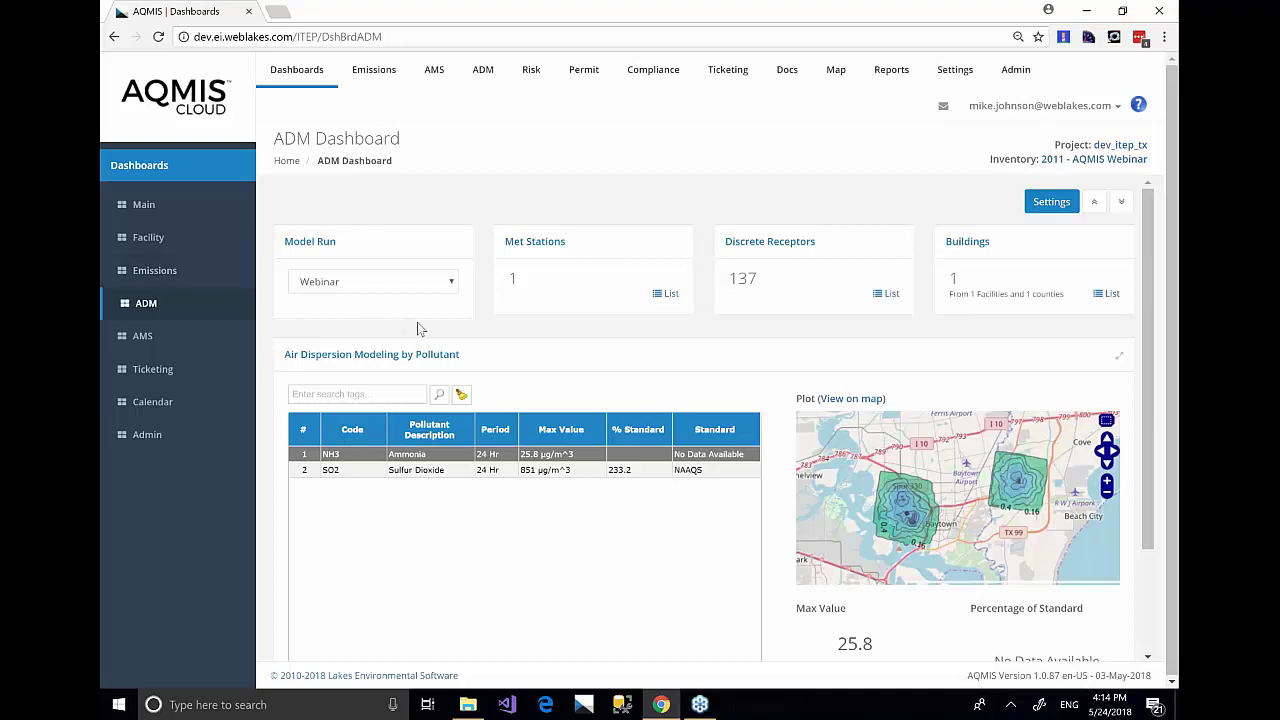
# Keep Webinar as the model run and scroll to the Air Dispersion Modeling by Pollutant table
pyautogui.click(454, 287)
pyautogui.click(594, 300)
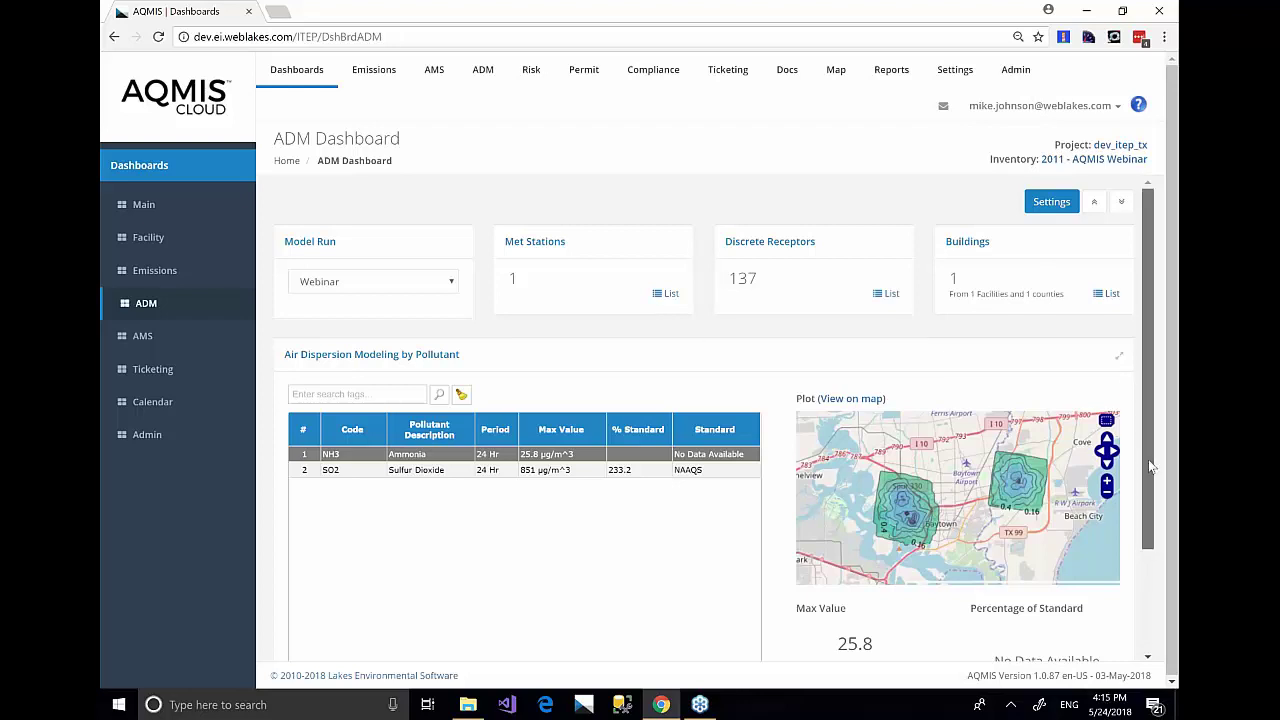
pyautogui.scroll(-1, 1150, 466)
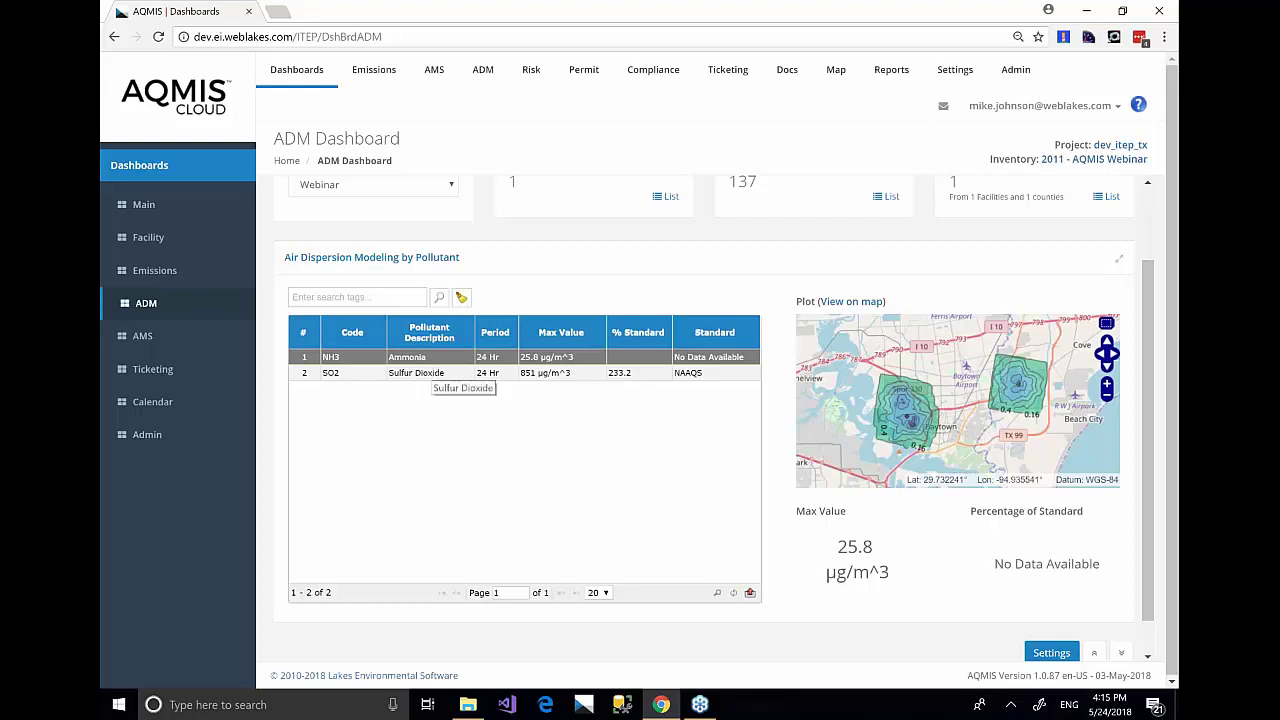
# Select the SO2 row to plot its contours: 851 µg/m^3 maximum, 233.20% of NAAQS
pyautogui.click(445, 373)
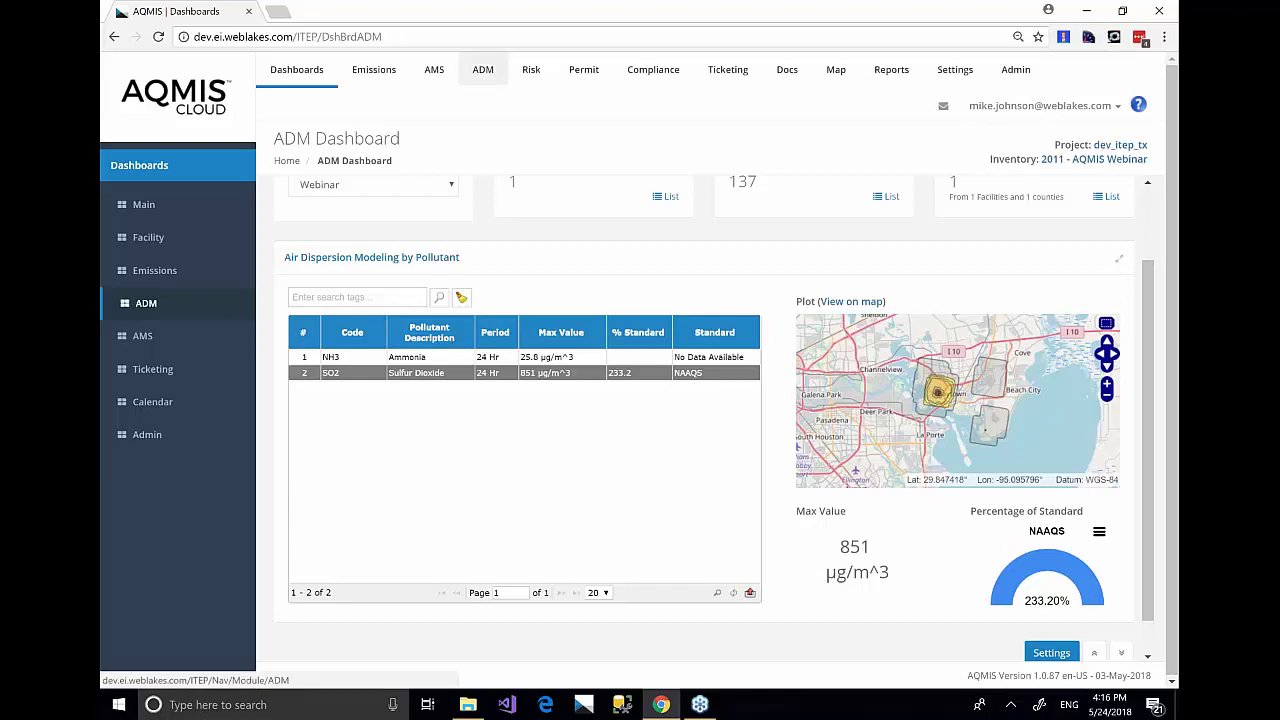
# Browse the 137 discrete receptors through page 2, then return to the Setup and Output page
pyautogui.click(483, 69)
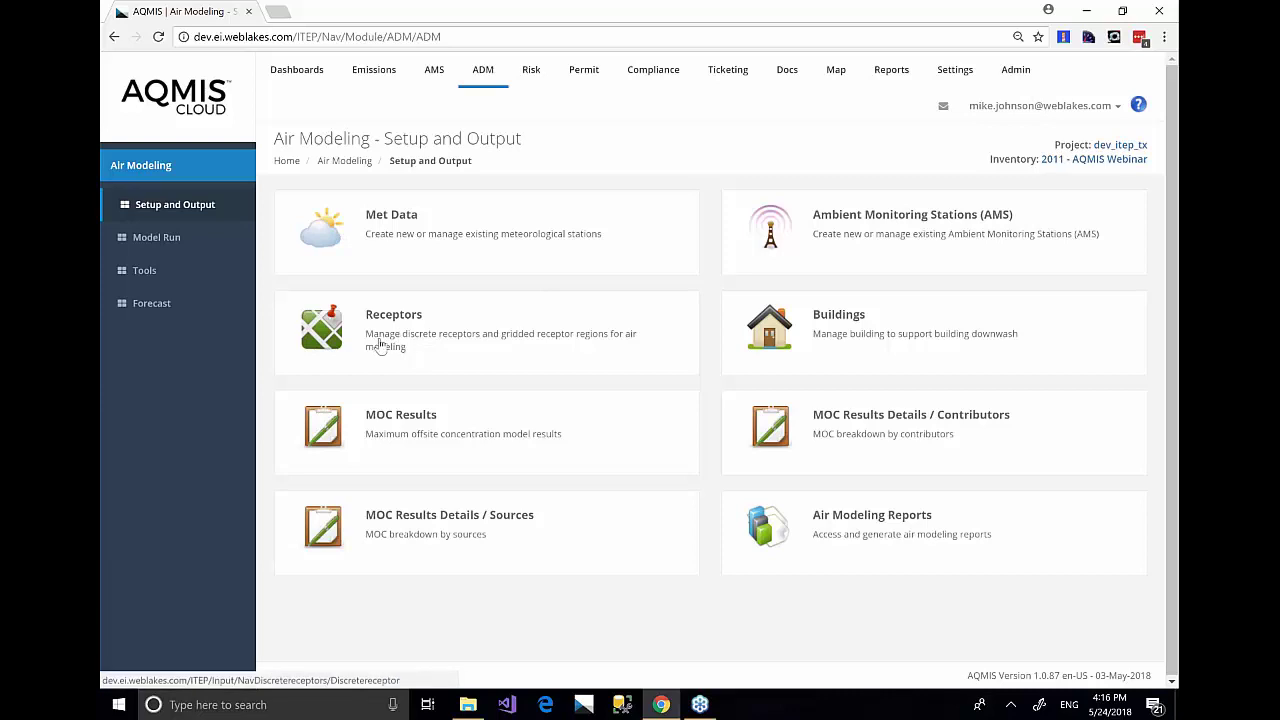
pyautogui.click(381, 346)
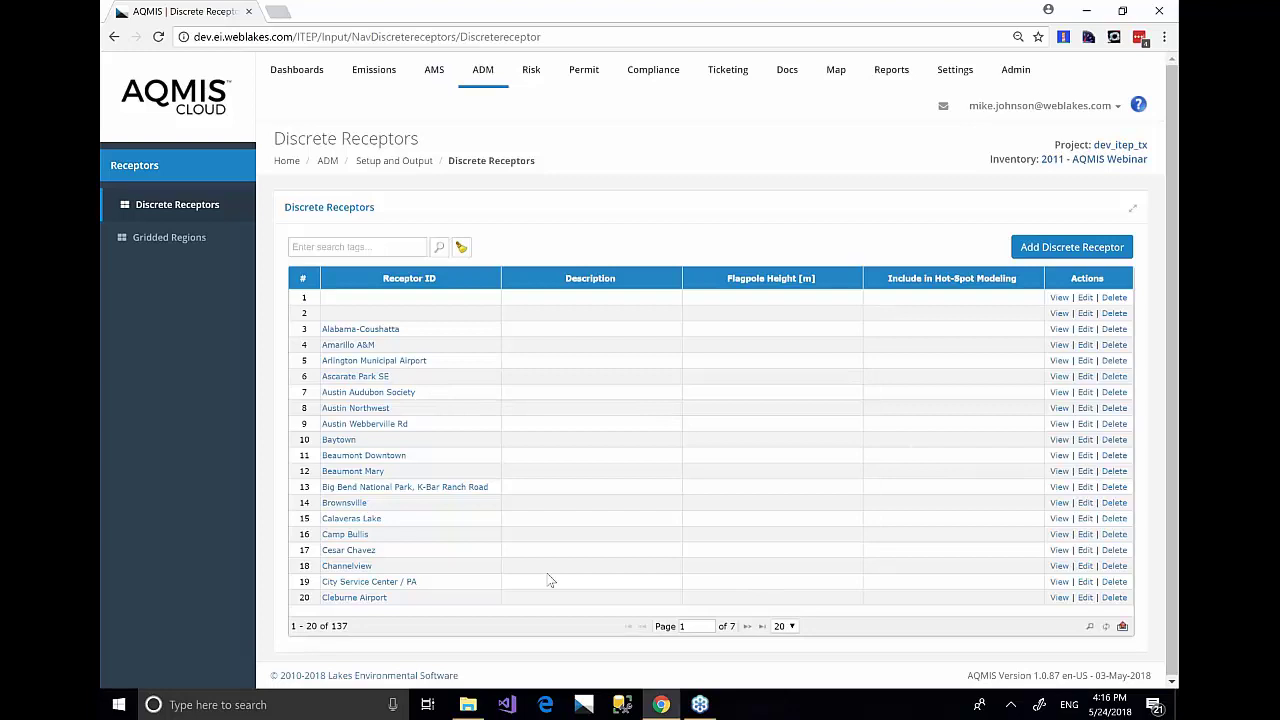
pyautogui.click(748, 626)
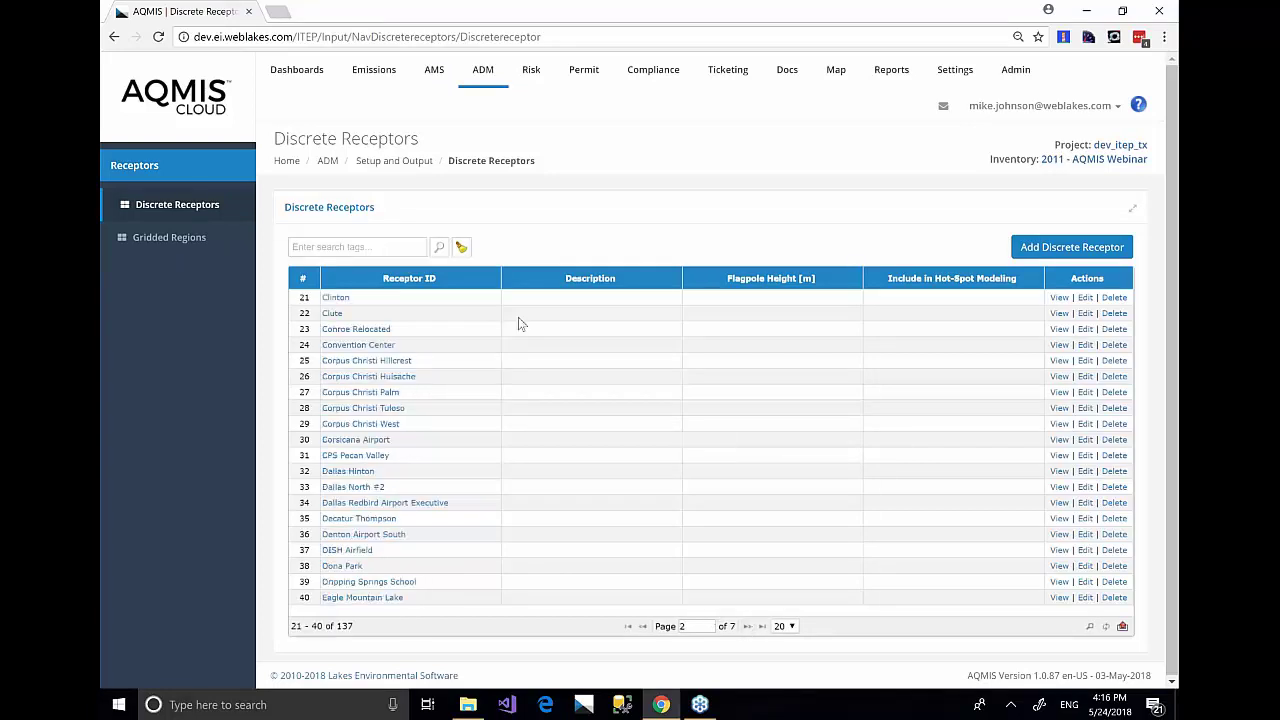
pyautogui.click(395, 163)
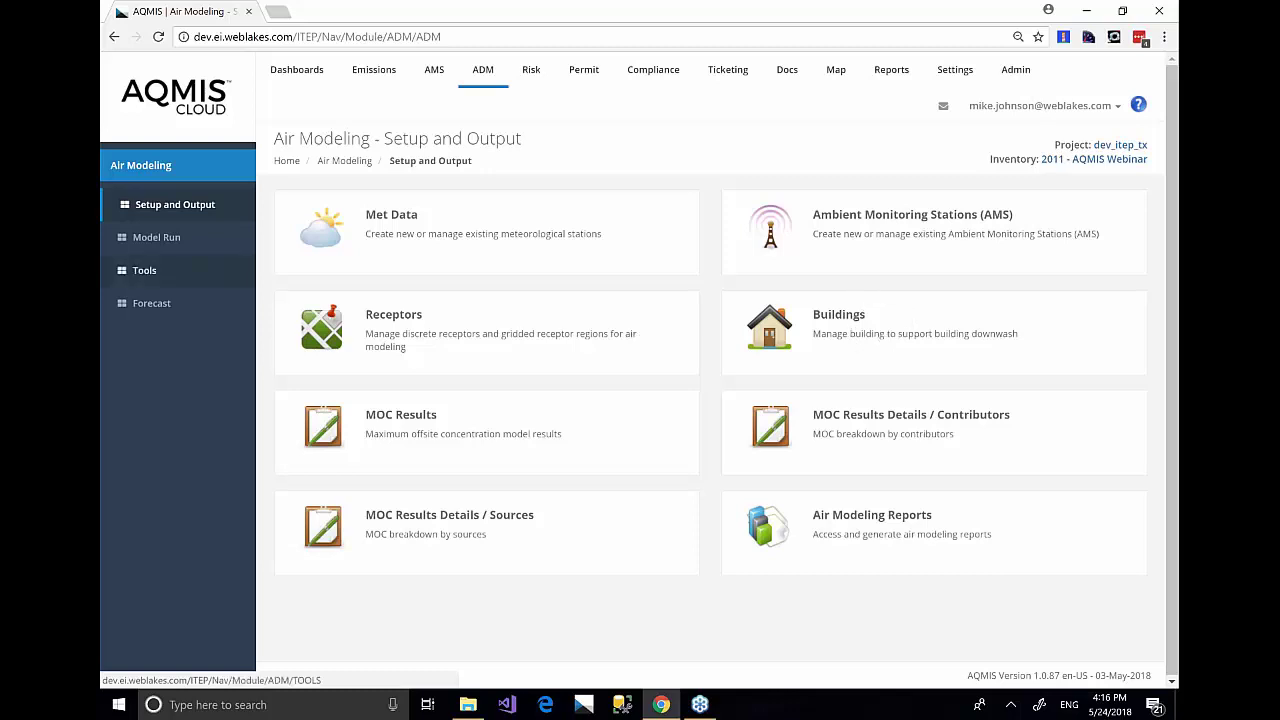
# Look over the Air Modeling Tools page, then move on to the Model Run page
pyautogui.click(144, 270)
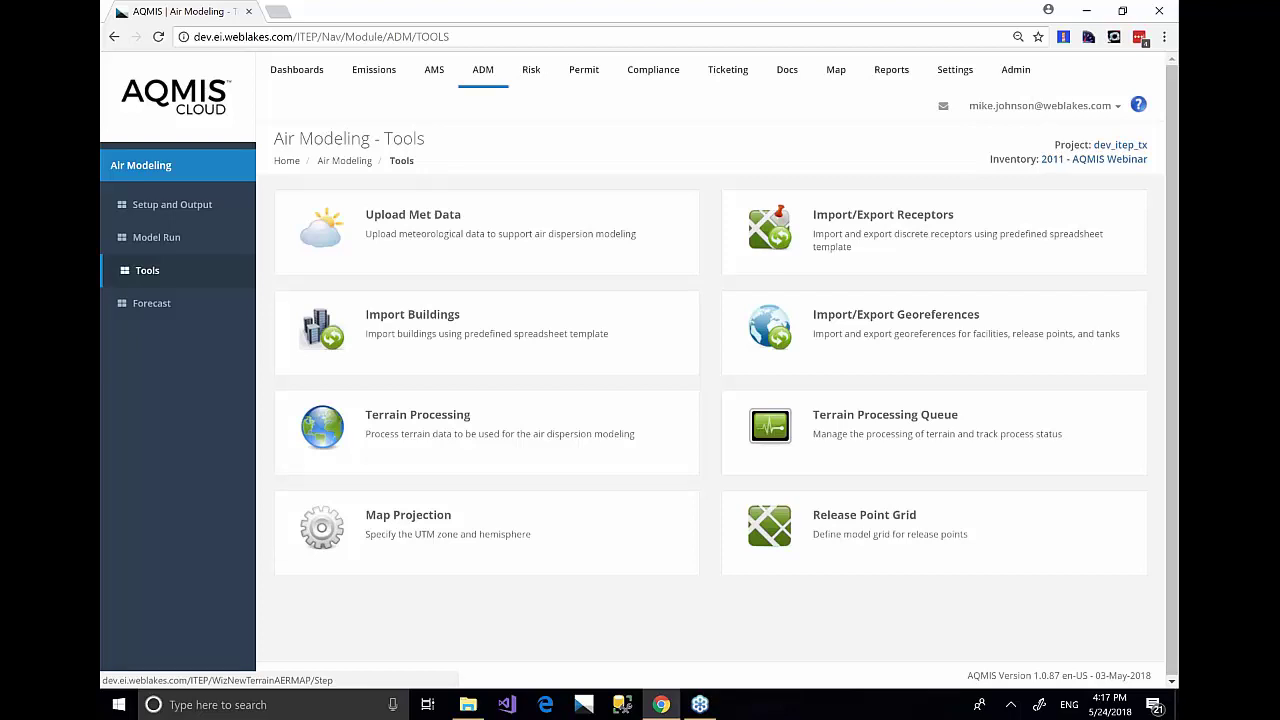
pyautogui.click(486, 443)
pyautogui.click(486, 443)
pyautogui.click(136, 244)
# On the Model Run page, look over the Hot-Spot run cards and launch Hot-Spot Modeling Run
pyautogui.click(136, 244)
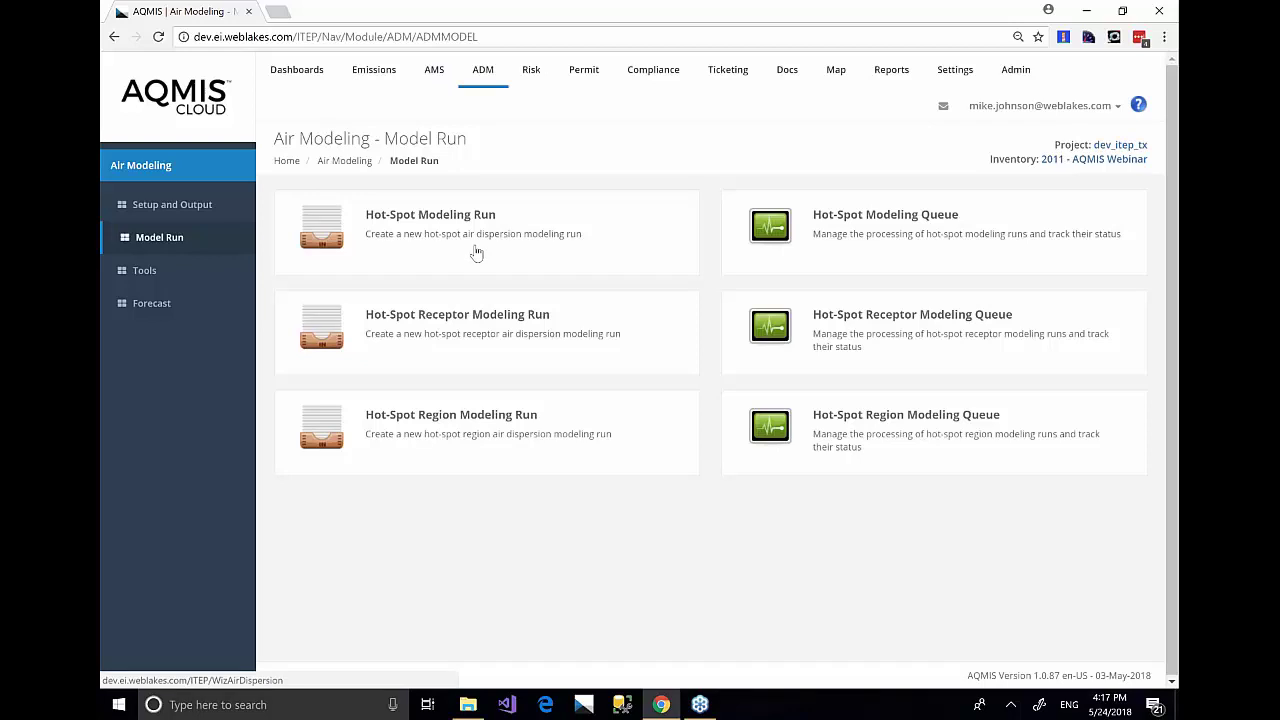
pyautogui.click(488, 347)
pyautogui.click(488, 347)
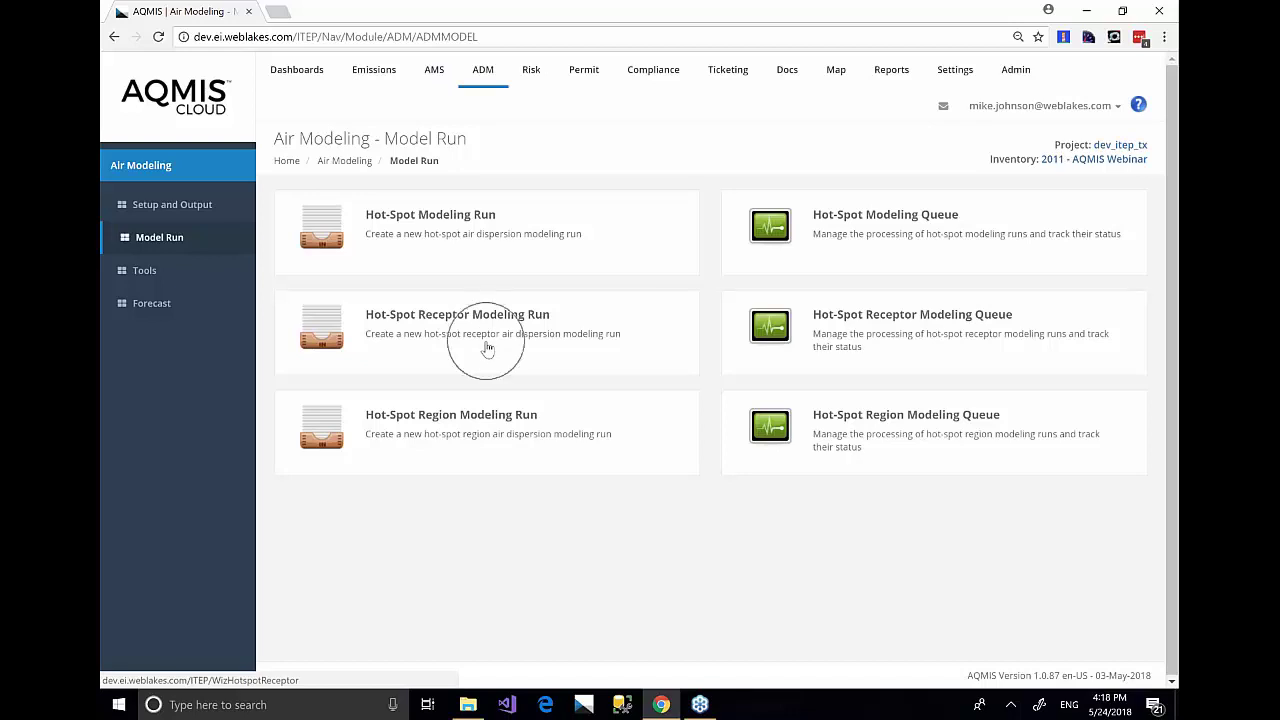
pyautogui.click(459, 449)
# Start a new hot-spot run with emission period Annual and emission category Actual
pyautogui.click(430, 214)
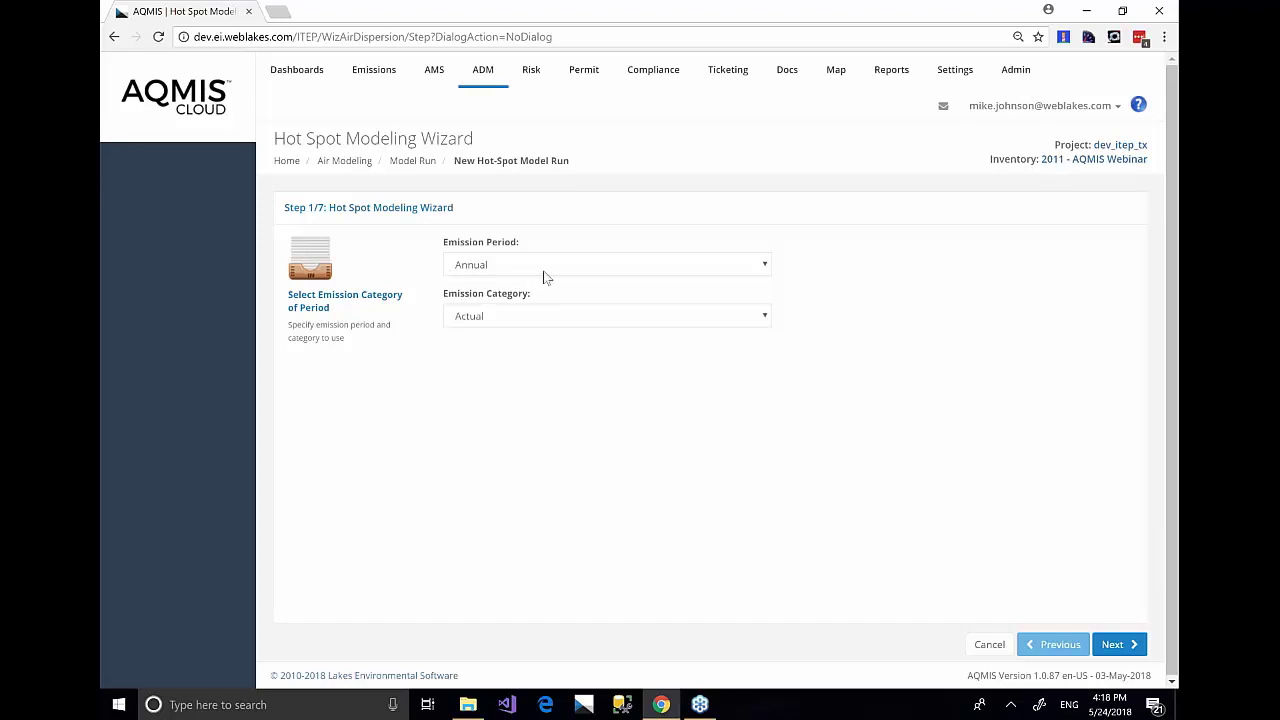
pyautogui.click(591, 271)
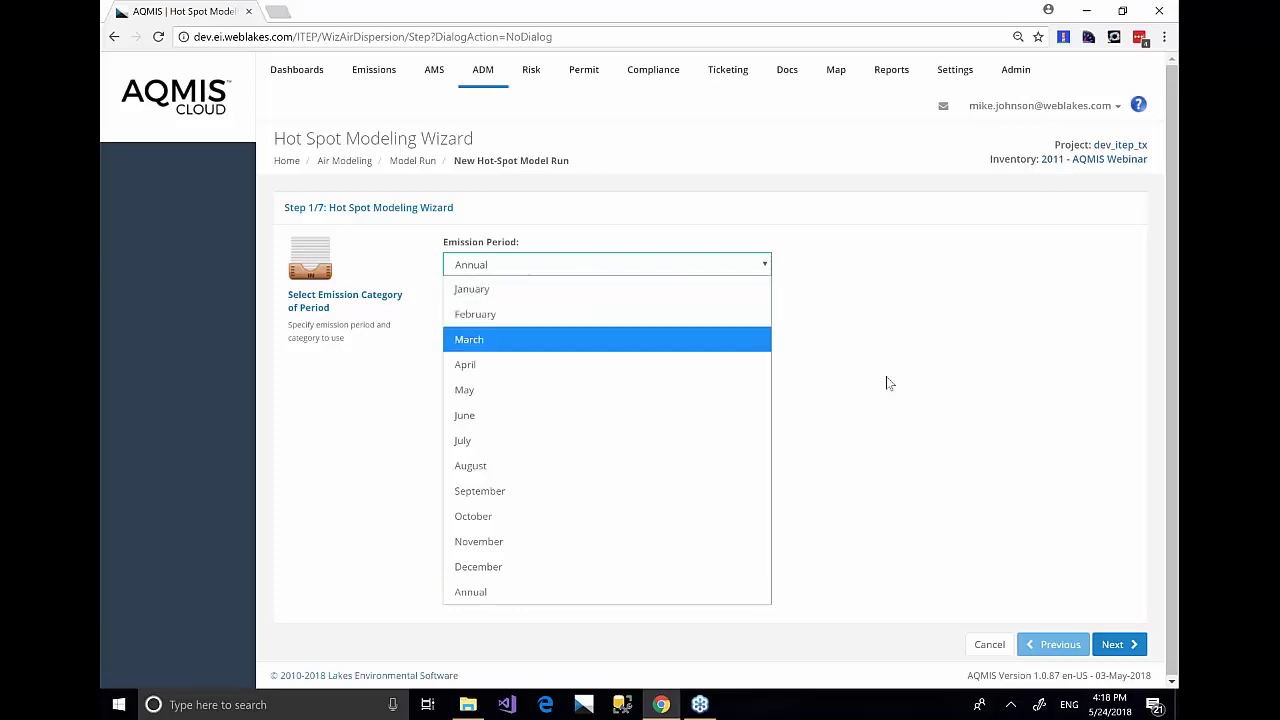
pyautogui.click(865, 286)
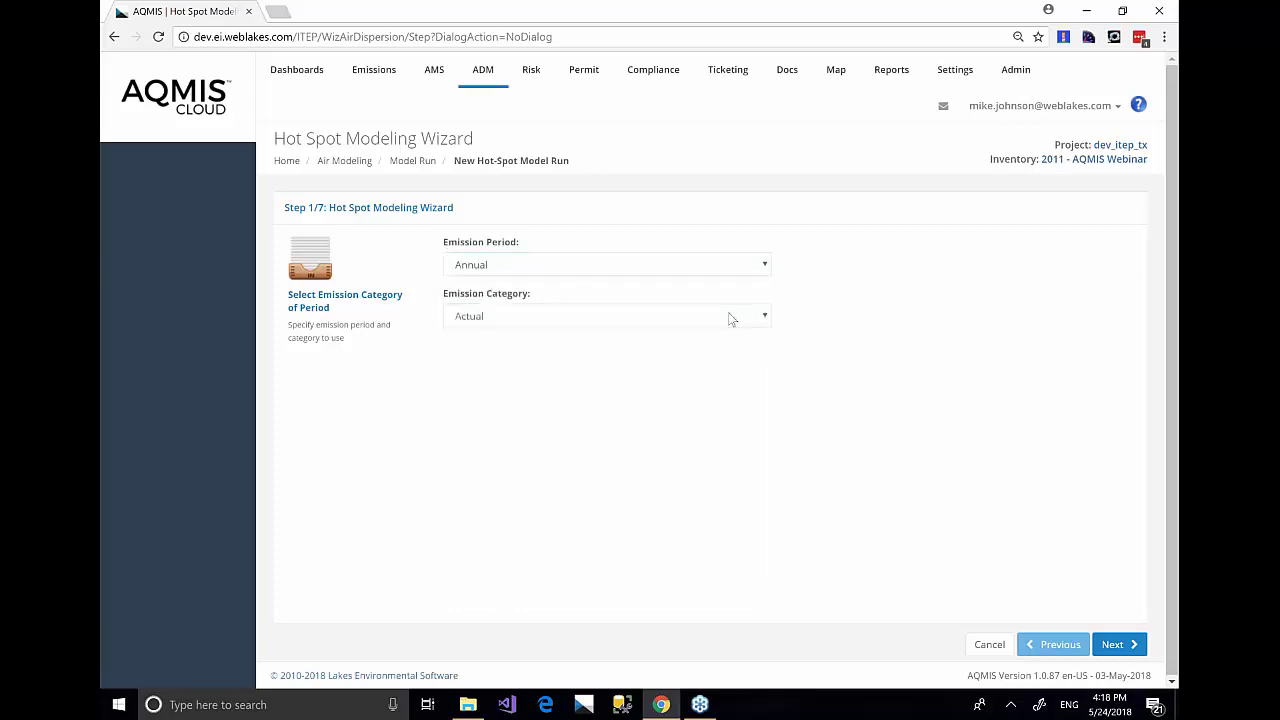
pyautogui.click(503, 315)
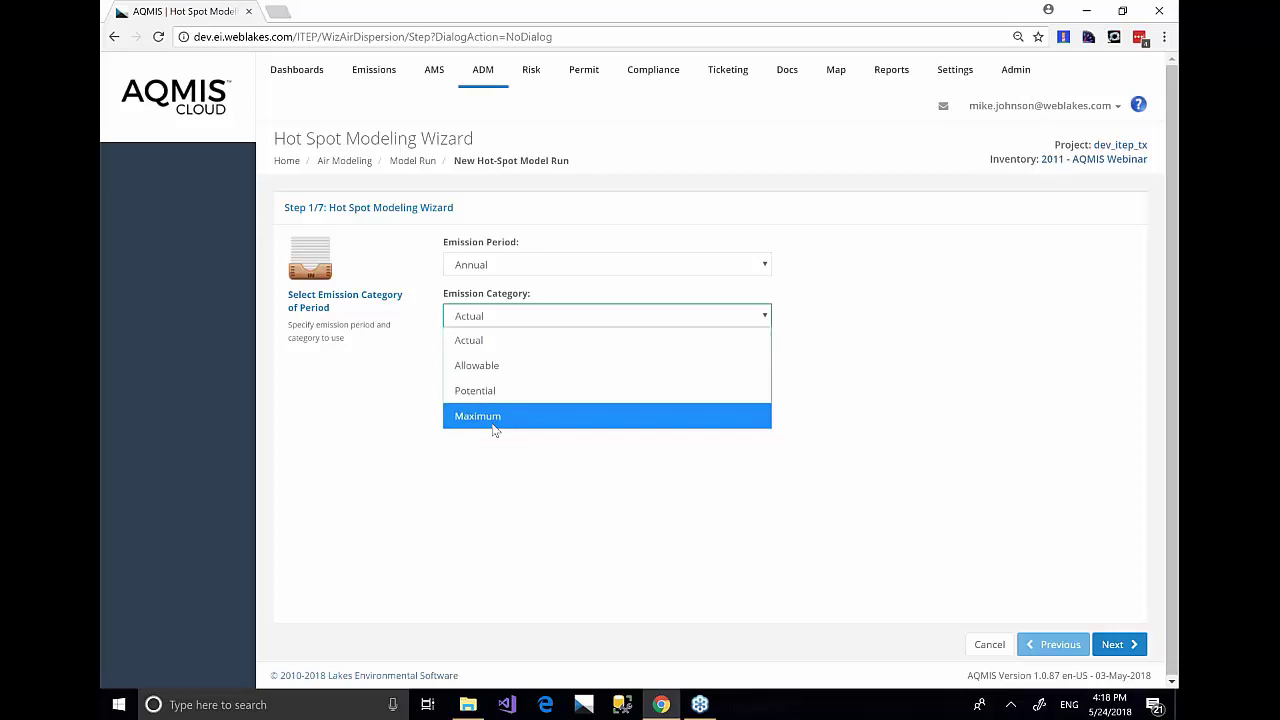
pyautogui.click(951, 291)
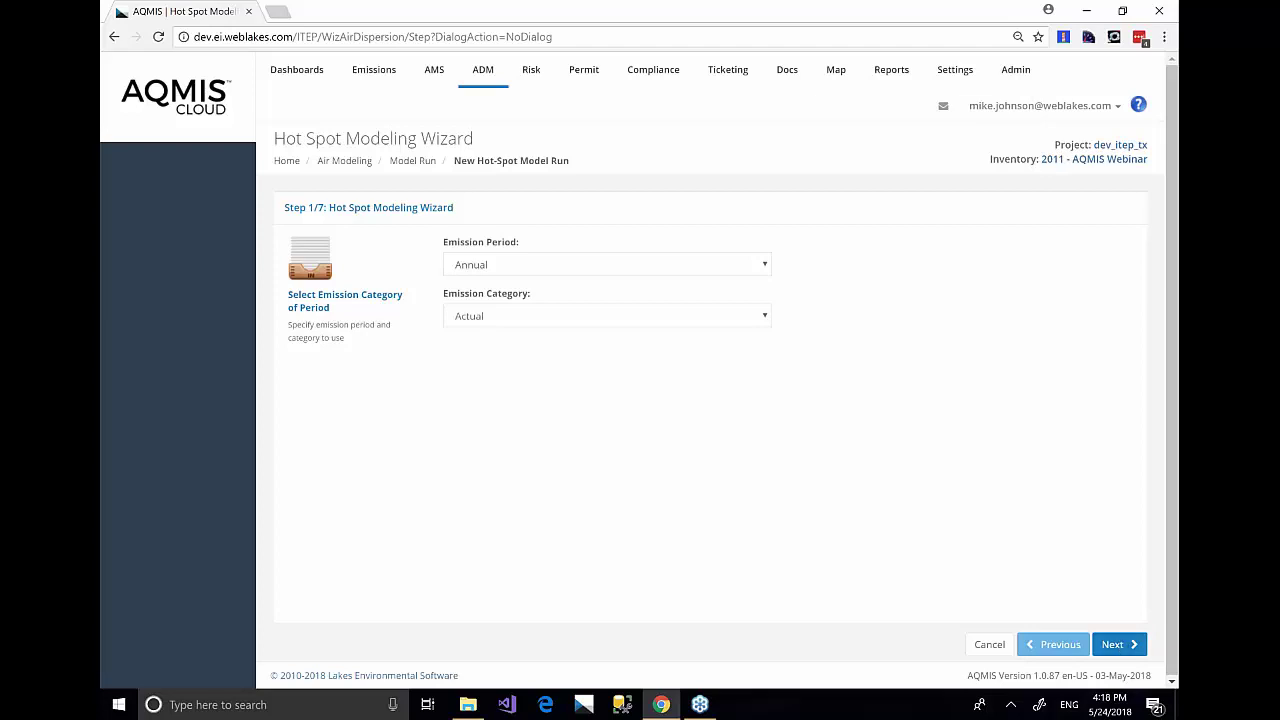
# On the pollutant step, select VOC, SO2, PM10-PRI, NOX and NH3, giving a total of 5
pyautogui.click(1120, 644)
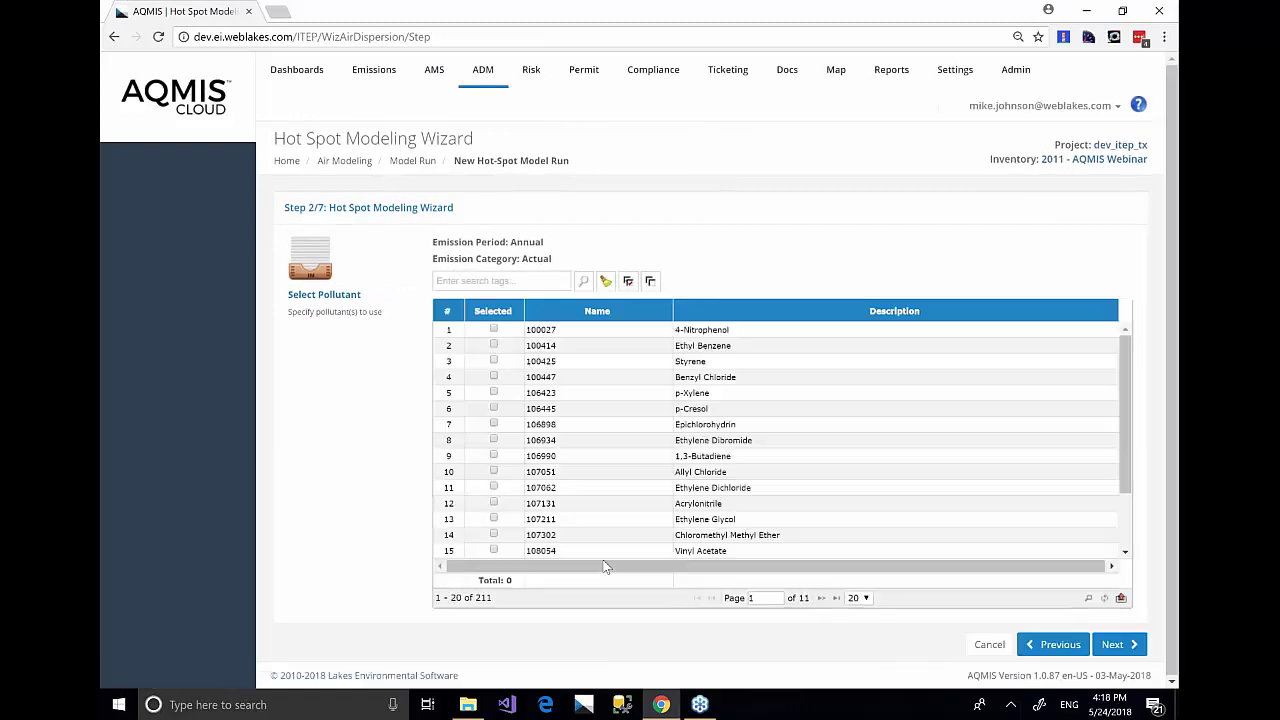
pyautogui.click(606, 316)
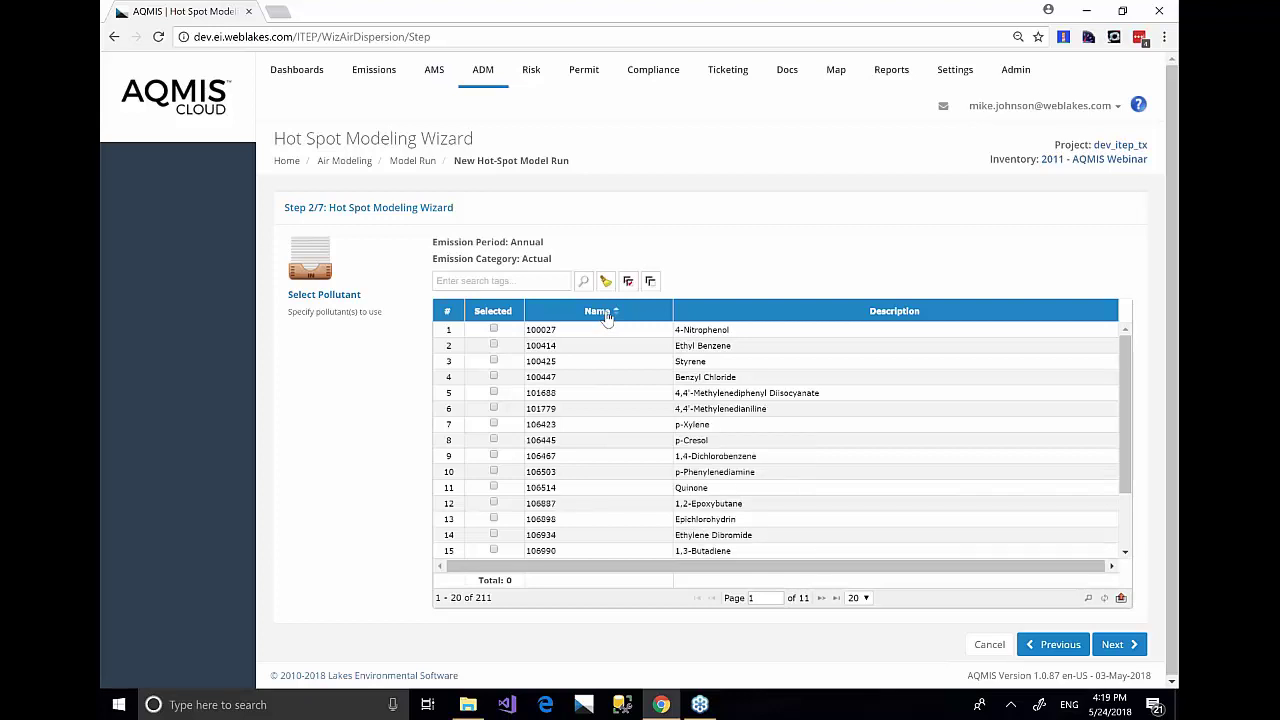
pyautogui.click(606, 316)
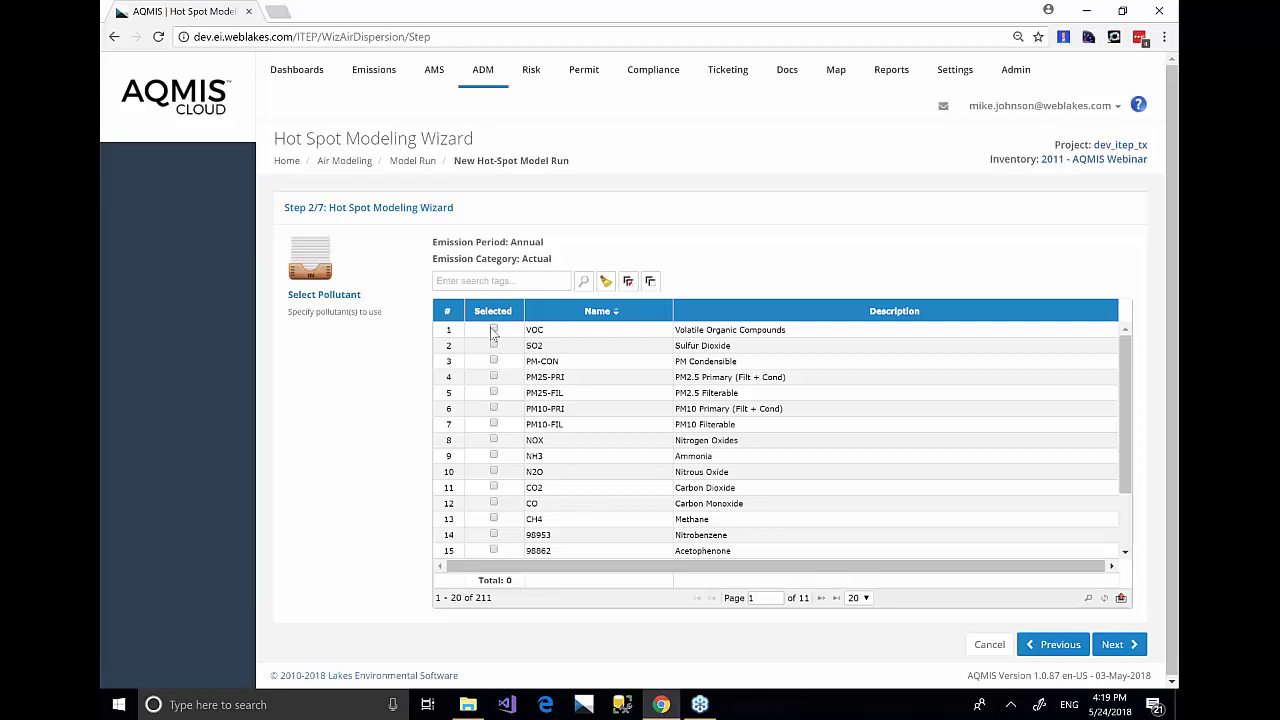
pyautogui.click(495, 331)
pyautogui.click(493, 345)
pyautogui.click(494, 408)
pyautogui.click(493, 440)
pyautogui.click(494, 456)
# Leave terrain on Flat and select the Webinar Grid (5 km, 250 m spacing)
pyautogui.click(1115, 644)
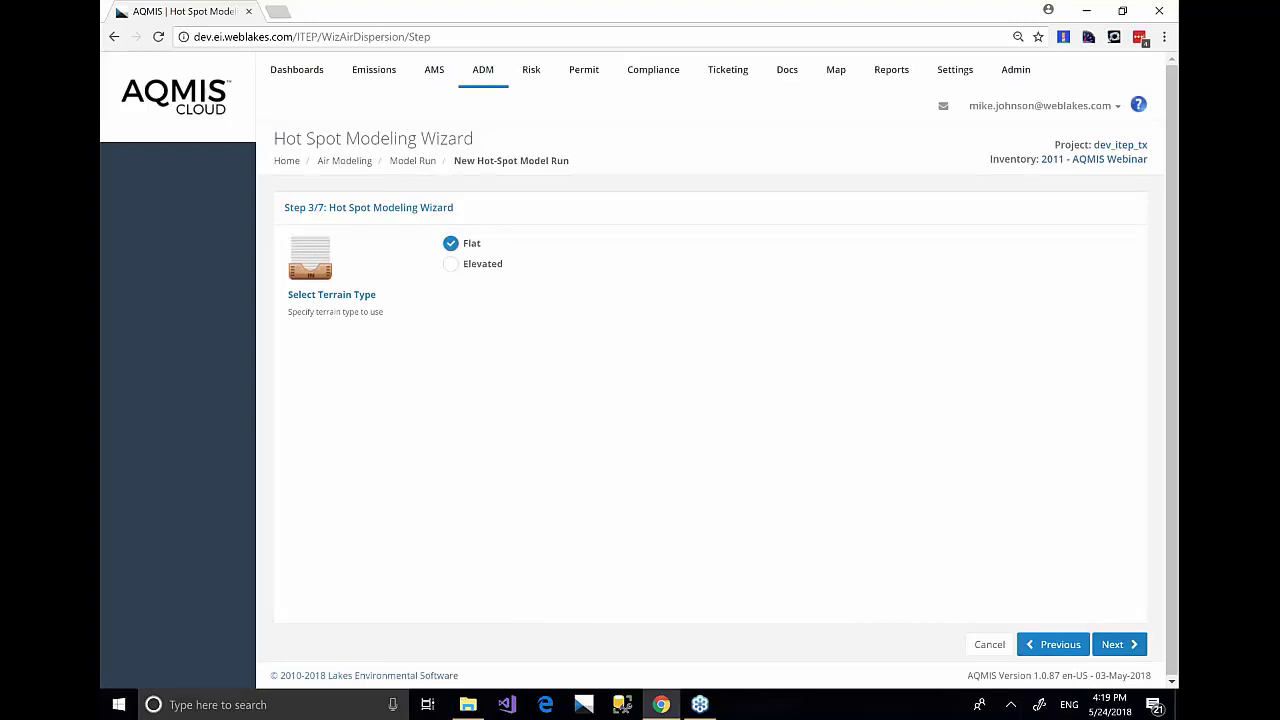
pyautogui.click(1110, 645)
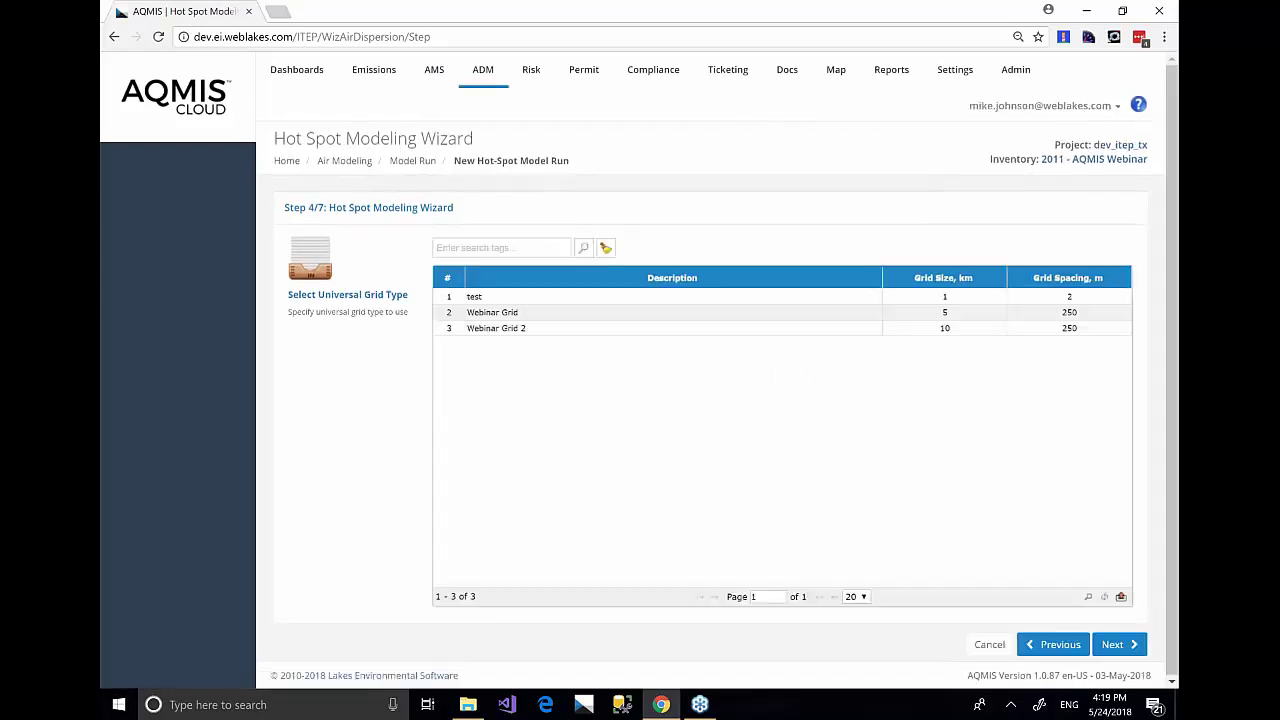
pyautogui.click(1013, 312)
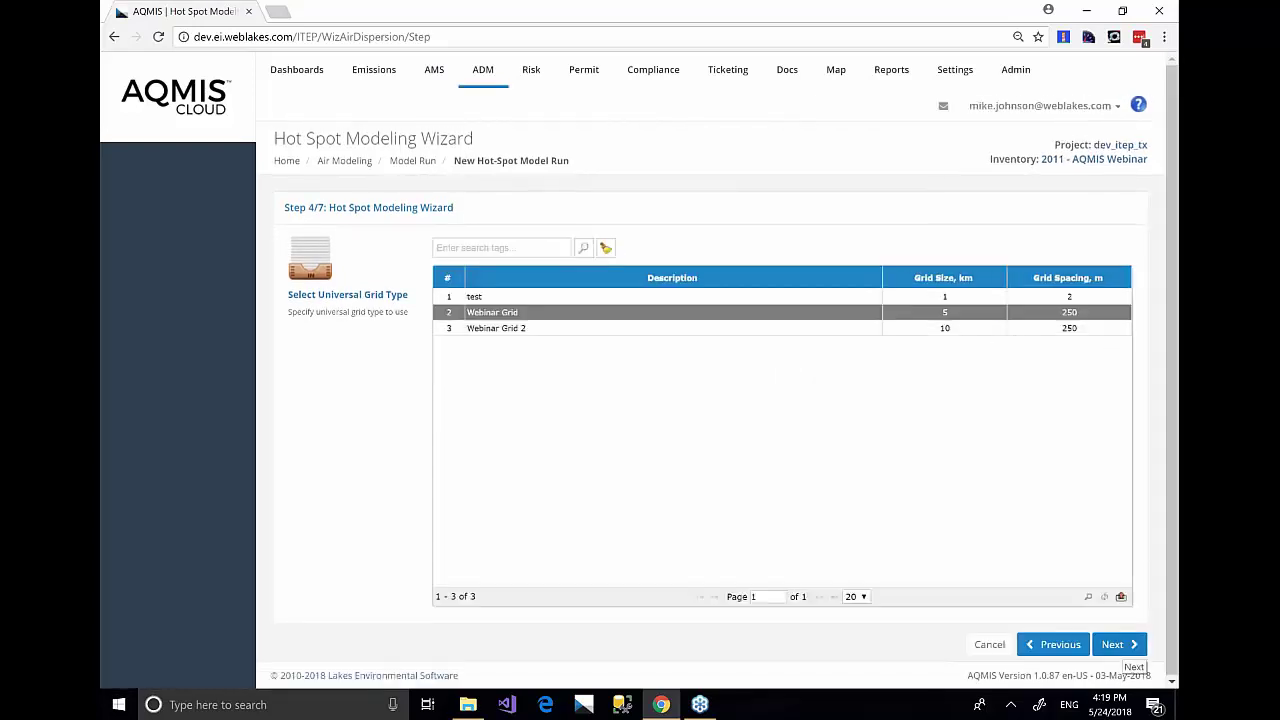
# Filter facilities by the 'baytown' tag and select all 15, auto-unselecting facilities without ready sources
pyautogui.click(1118, 645)
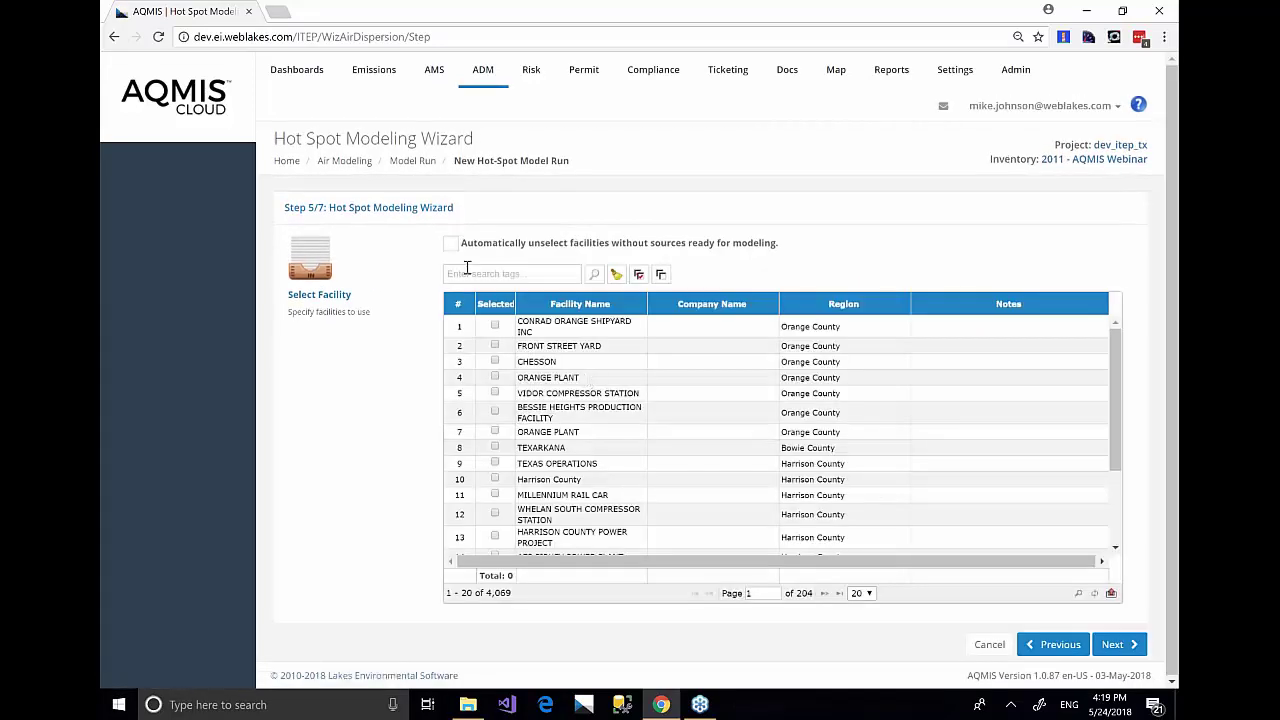
pyautogui.click(450, 243)
pyautogui.click(476, 276)
pyautogui.write('baytown')
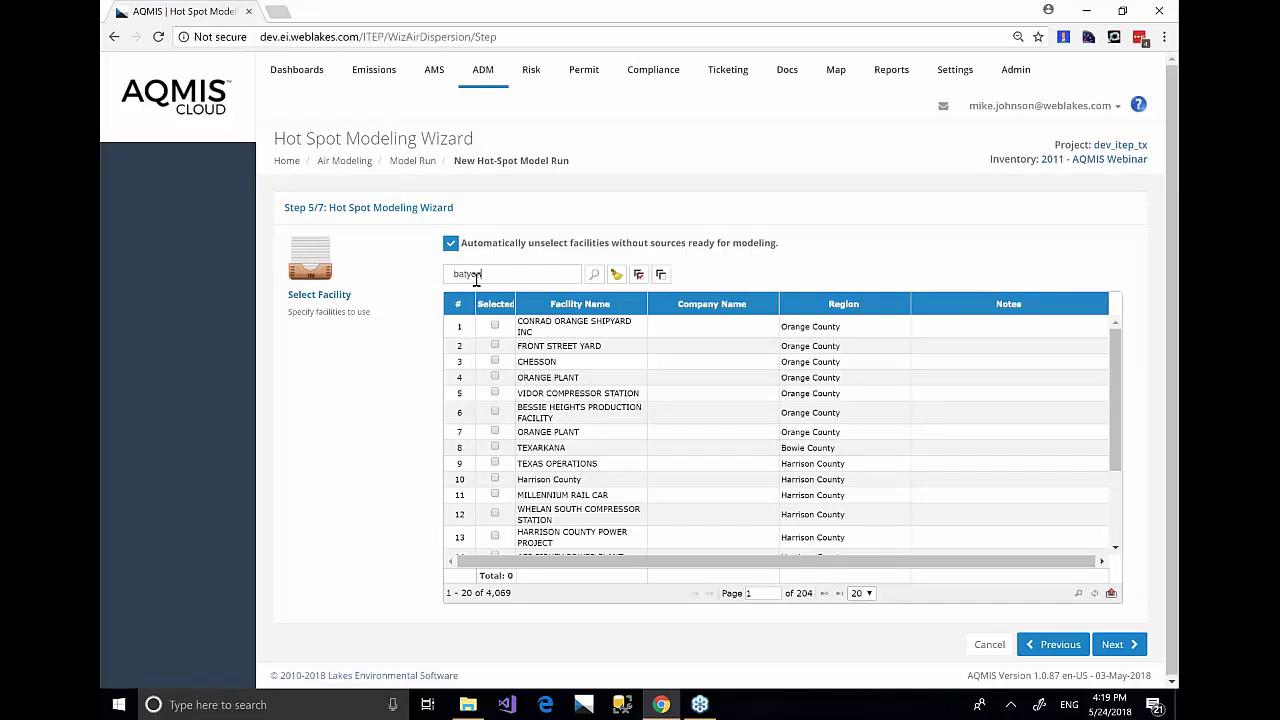
pyautogui.press('Return')
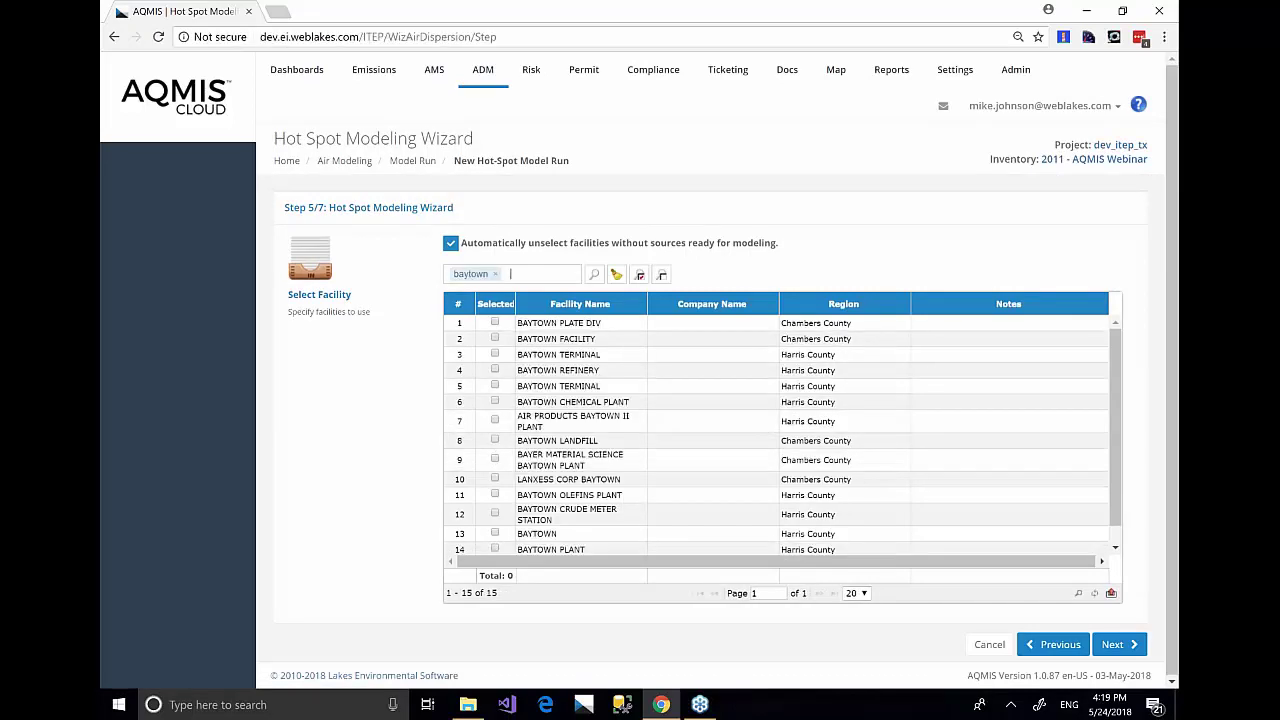
pyautogui.click(640, 276)
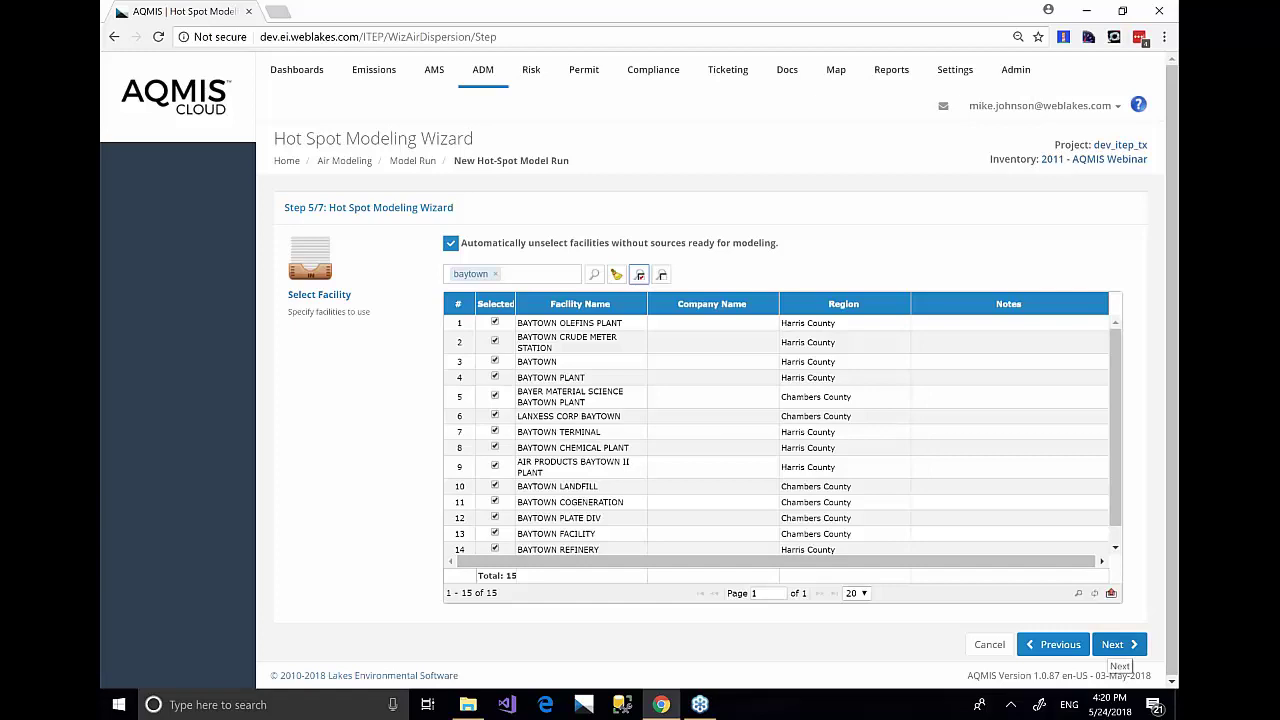
# Name the scenario 'webinar #2' with 24 Hours averaging over 01/01/2011–12/31/2011
pyautogui.click(1113, 645)
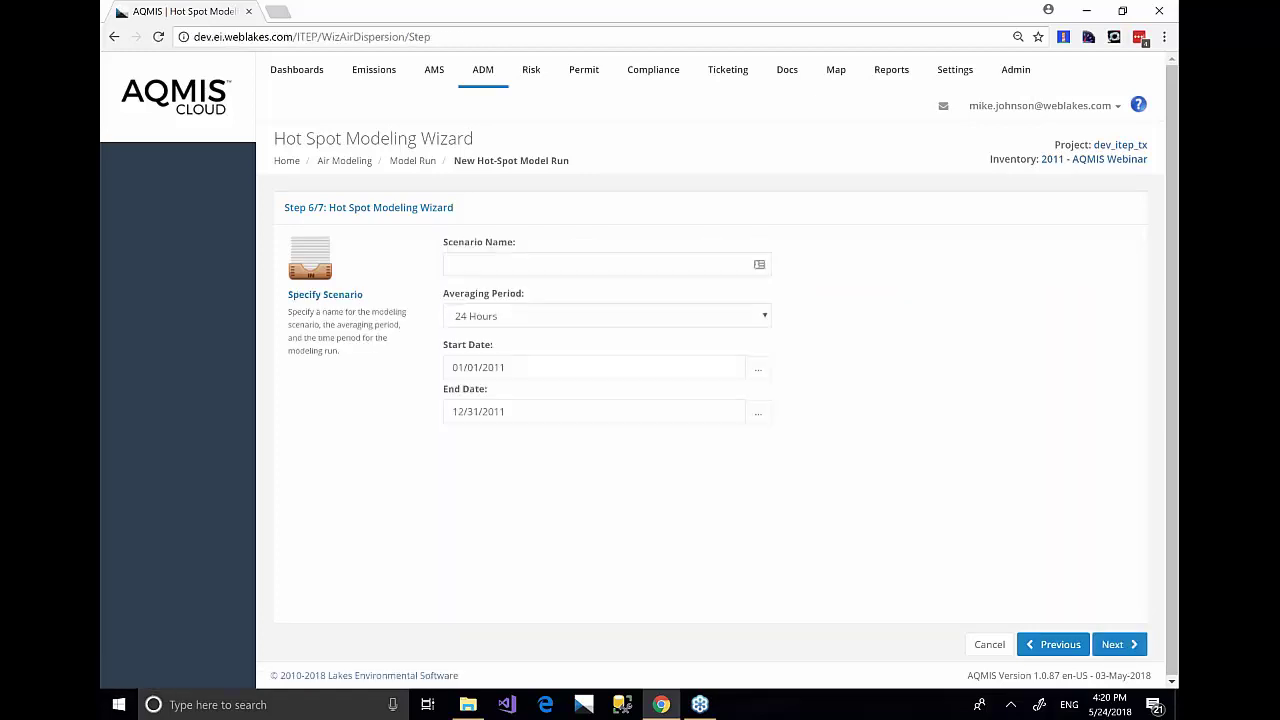
pyautogui.click(549, 263)
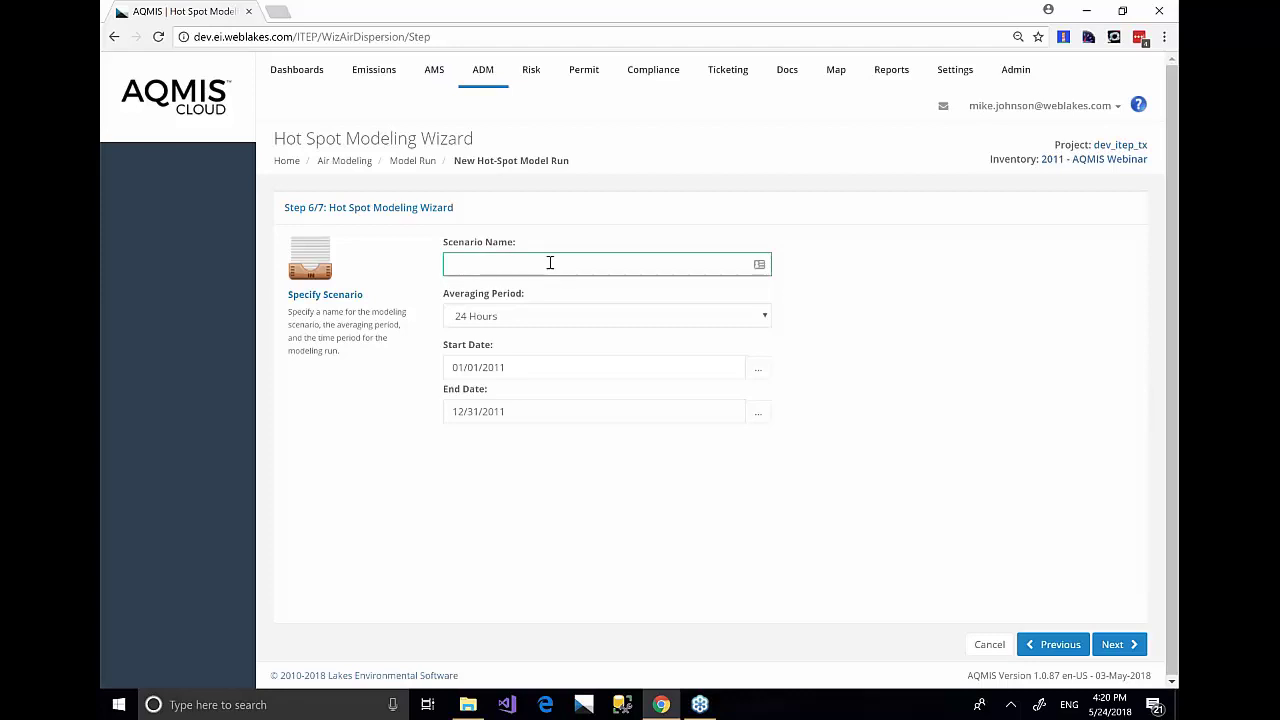
pyautogui.write('webinar')
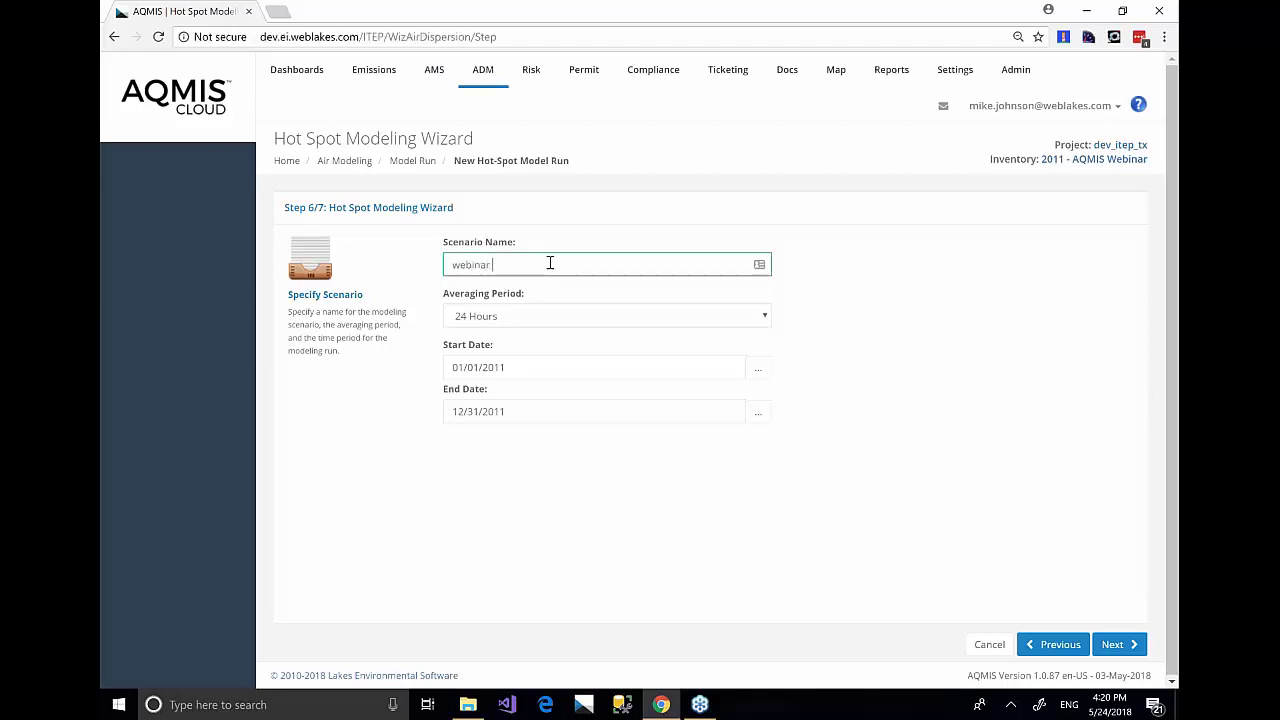
pyautogui.write(' #2')
pyautogui.click(541, 316)
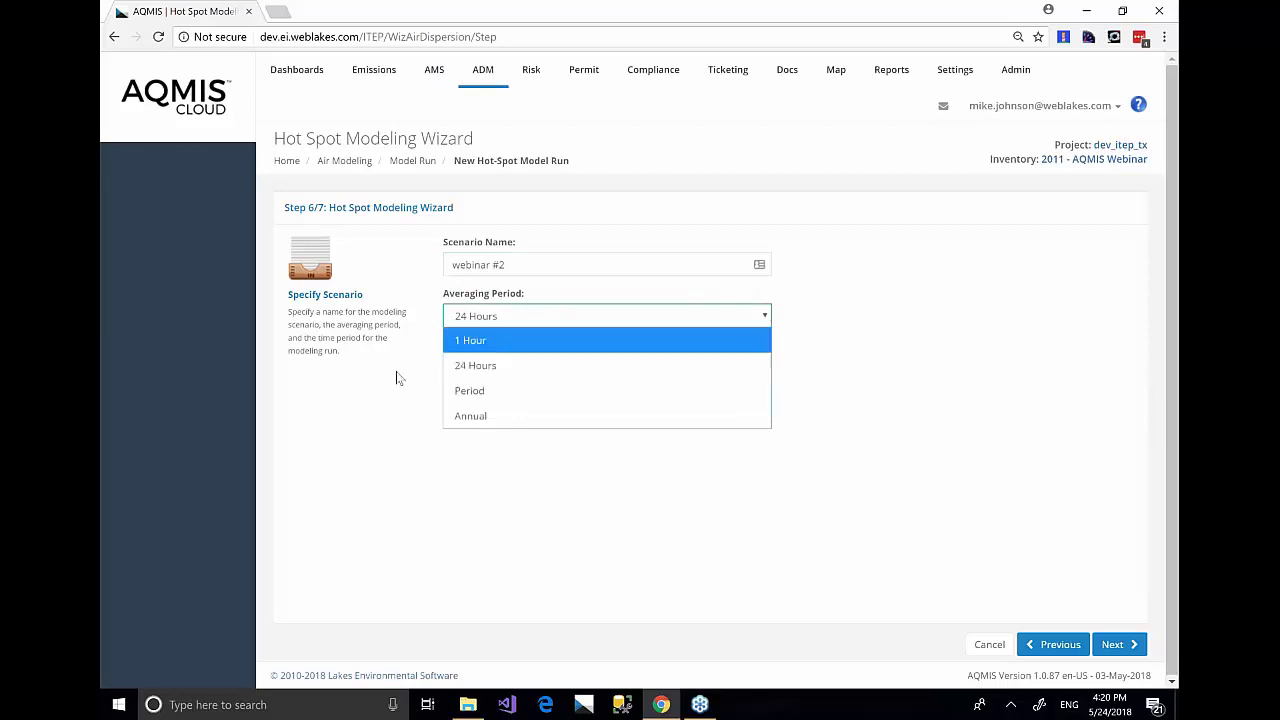
pyautogui.click(470, 370)
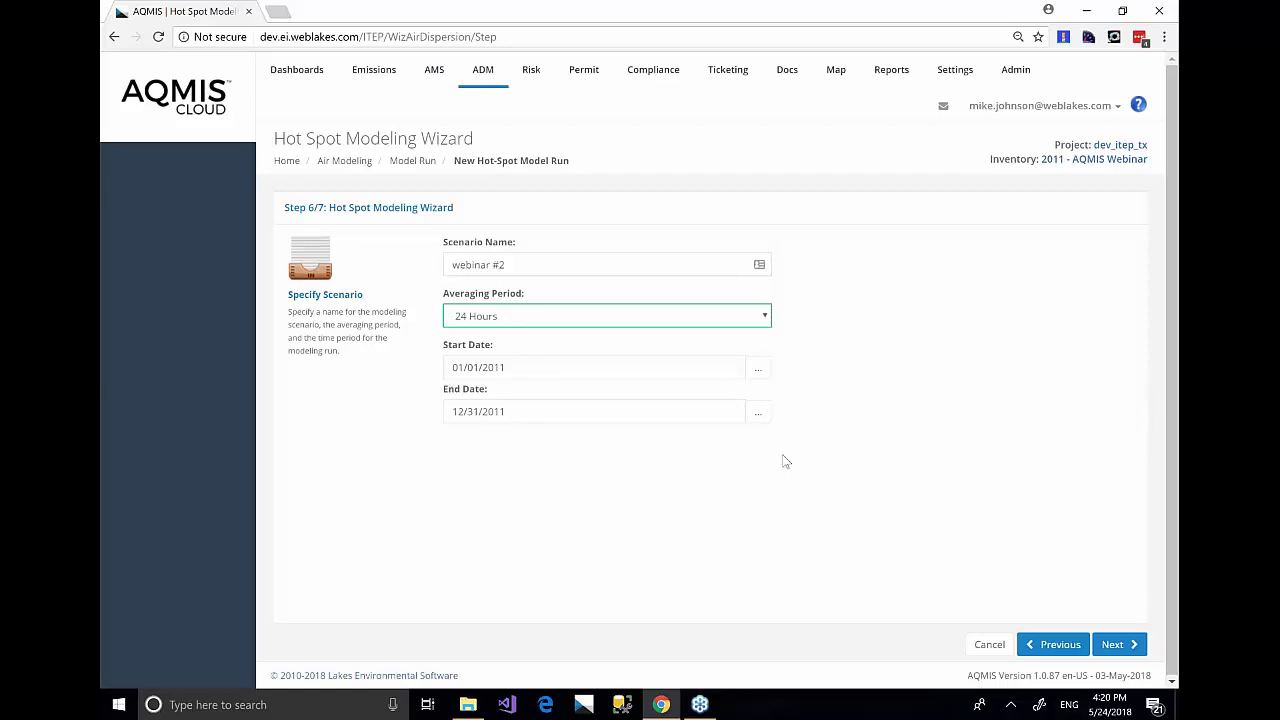
pyautogui.click(1134, 648)
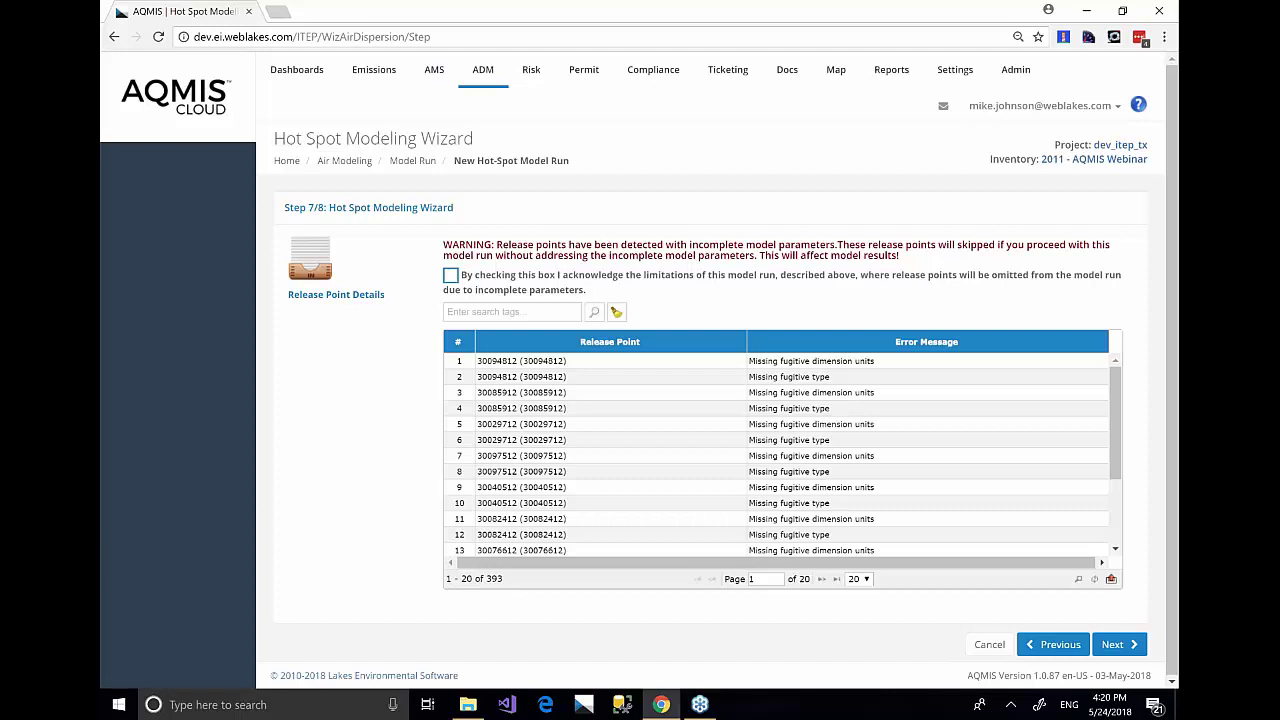
# Accept skipping the 393 incomplete release points and continue to the step 8 selection summary
pyautogui.click(450, 275)
pyautogui.click(1133, 646)
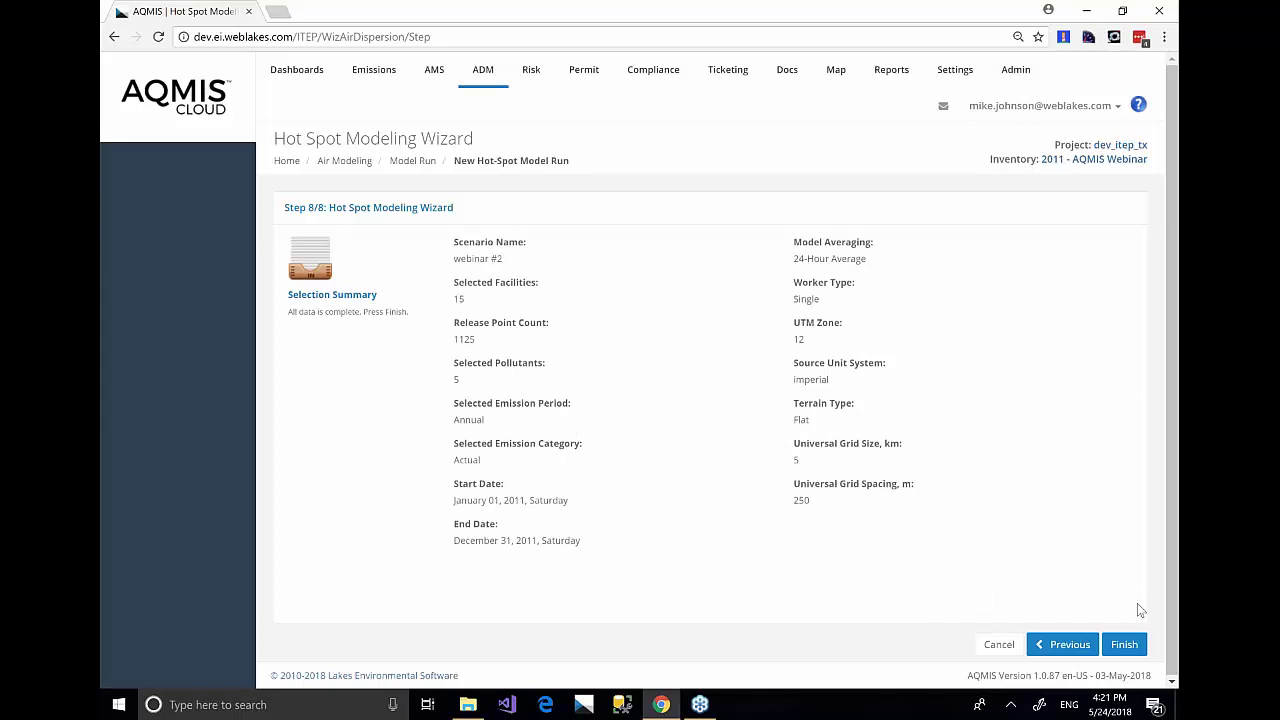
# Finish the wizard to submit the webinar #2 hot-spot run to the queue
pyautogui.click(1128, 645)
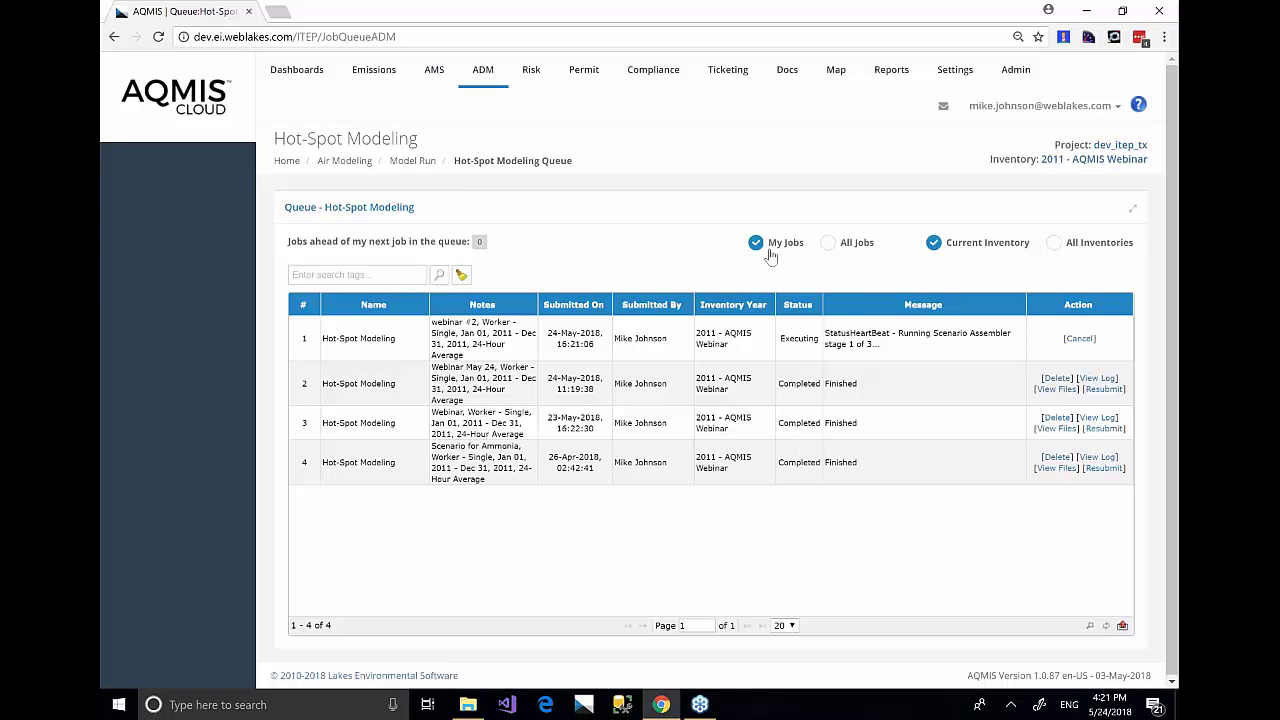
# Show queue jobs from all inventories and all users, then go to the Project Map
pyautogui.click(1055, 244)
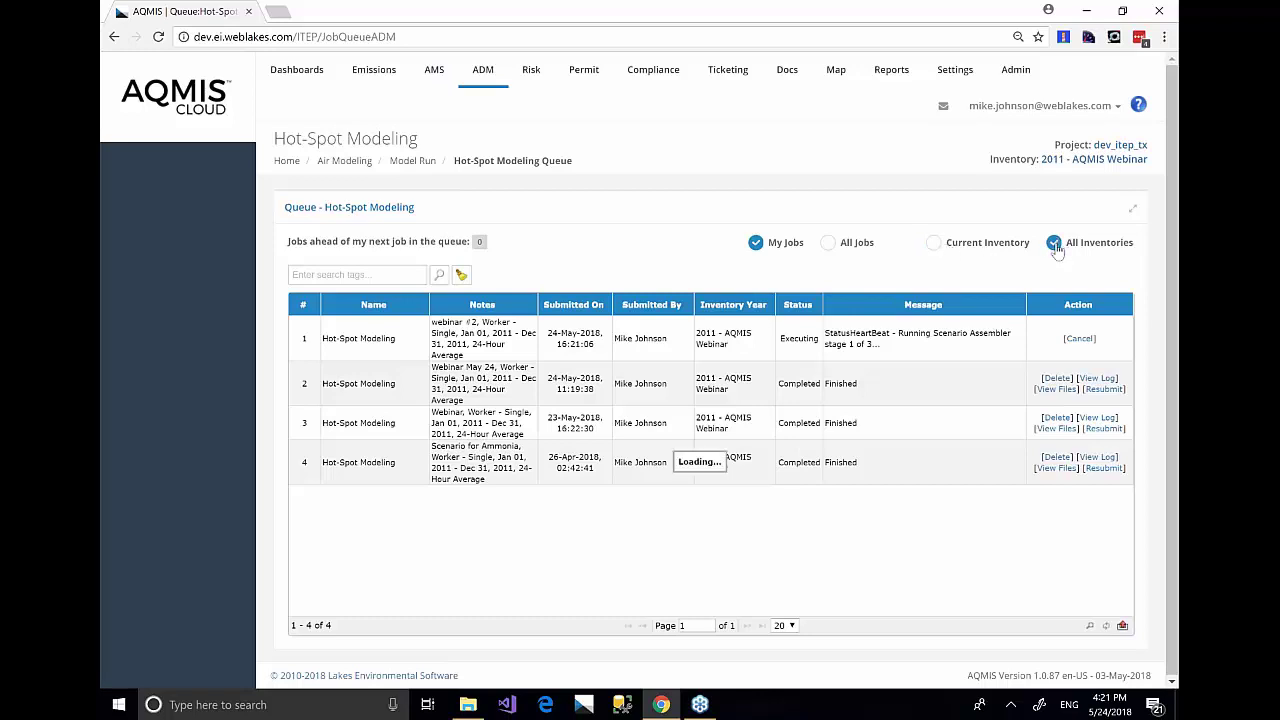
pyautogui.click(830, 244)
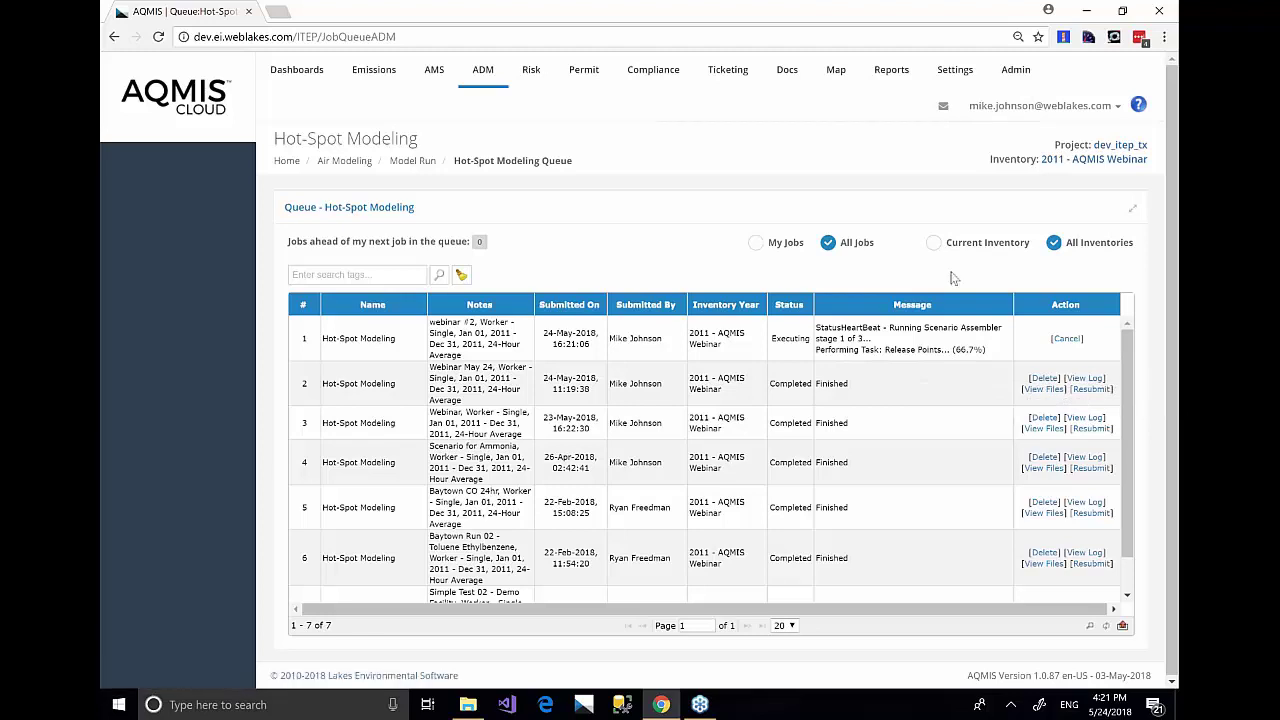
pyautogui.click(836, 69)
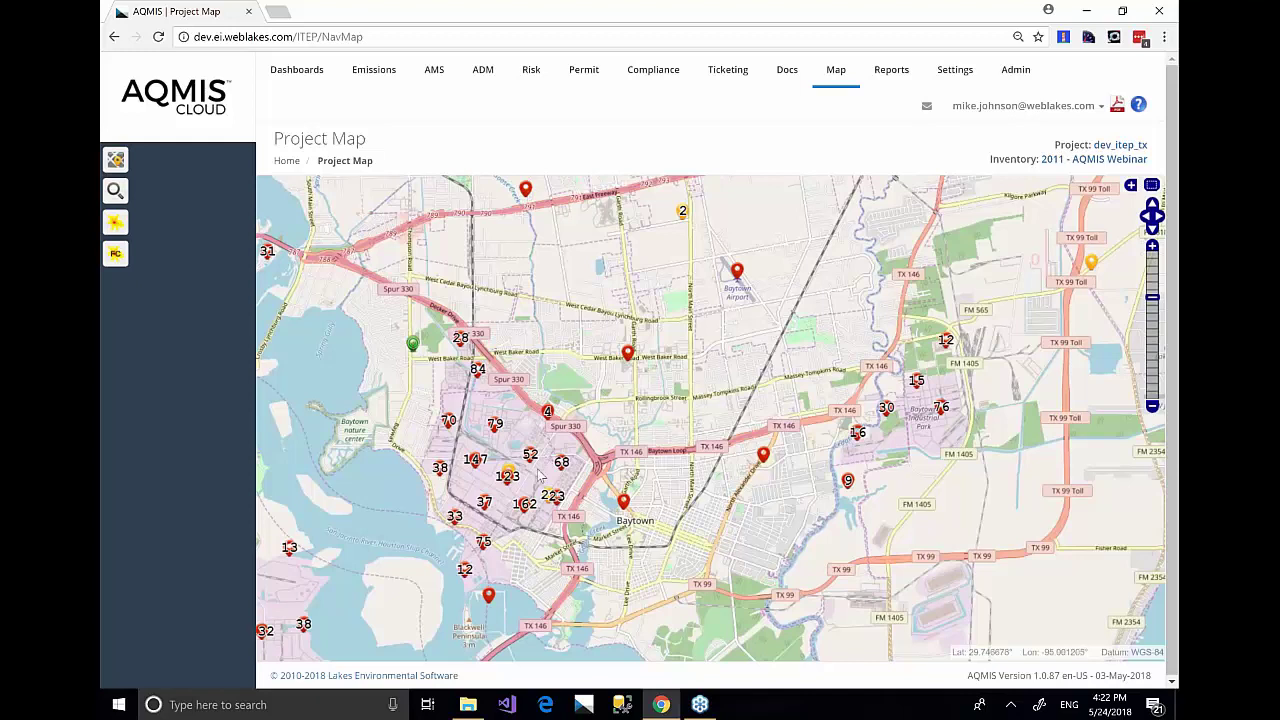
# Isolate the Met Station and Ambient Monitor Station layers, zoom to them, then re-enable all layers
pyautogui.scroll(1, 541, 476)
pyautogui.scroll(2, 535, 468)
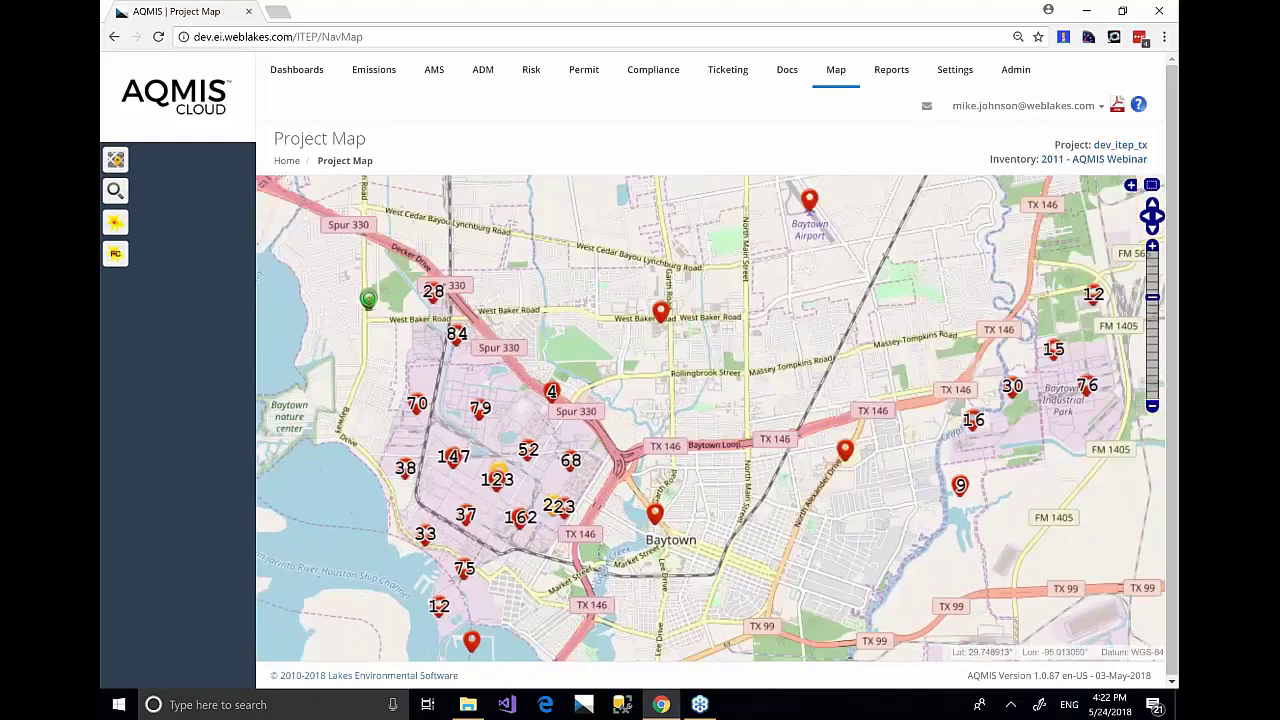
pyautogui.click(115, 222)
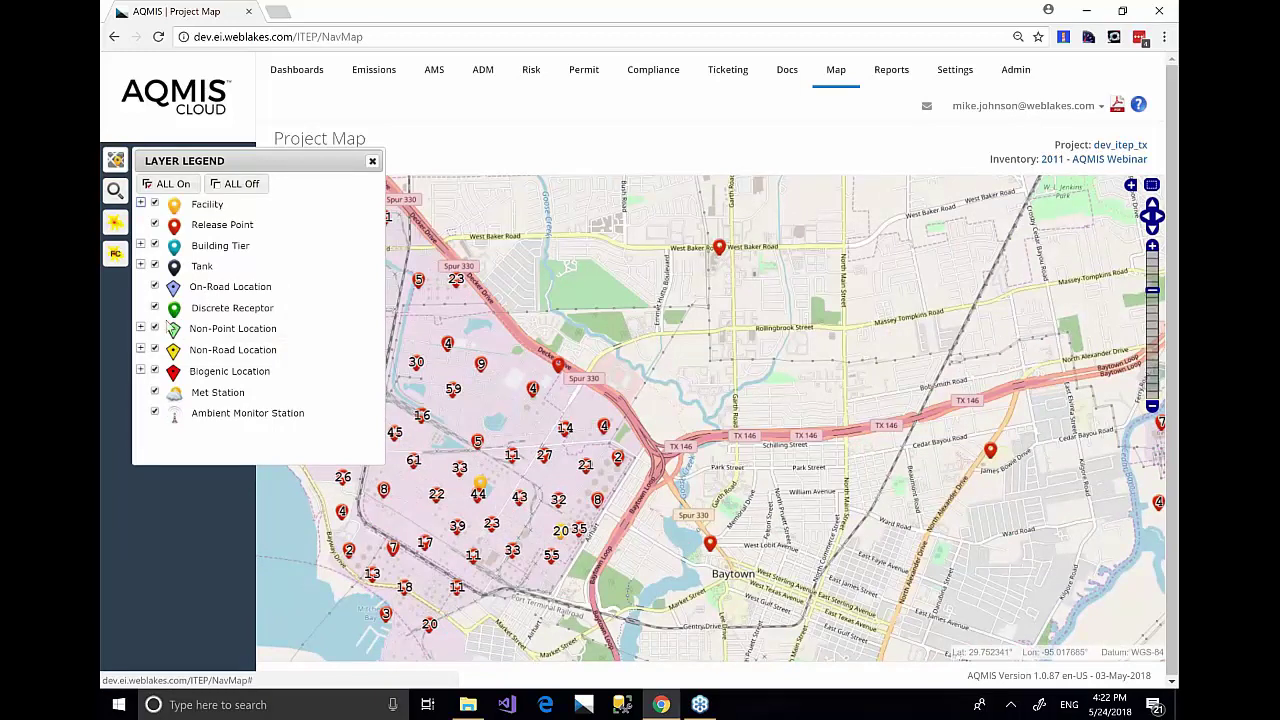
pyautogui.click(242, 186)
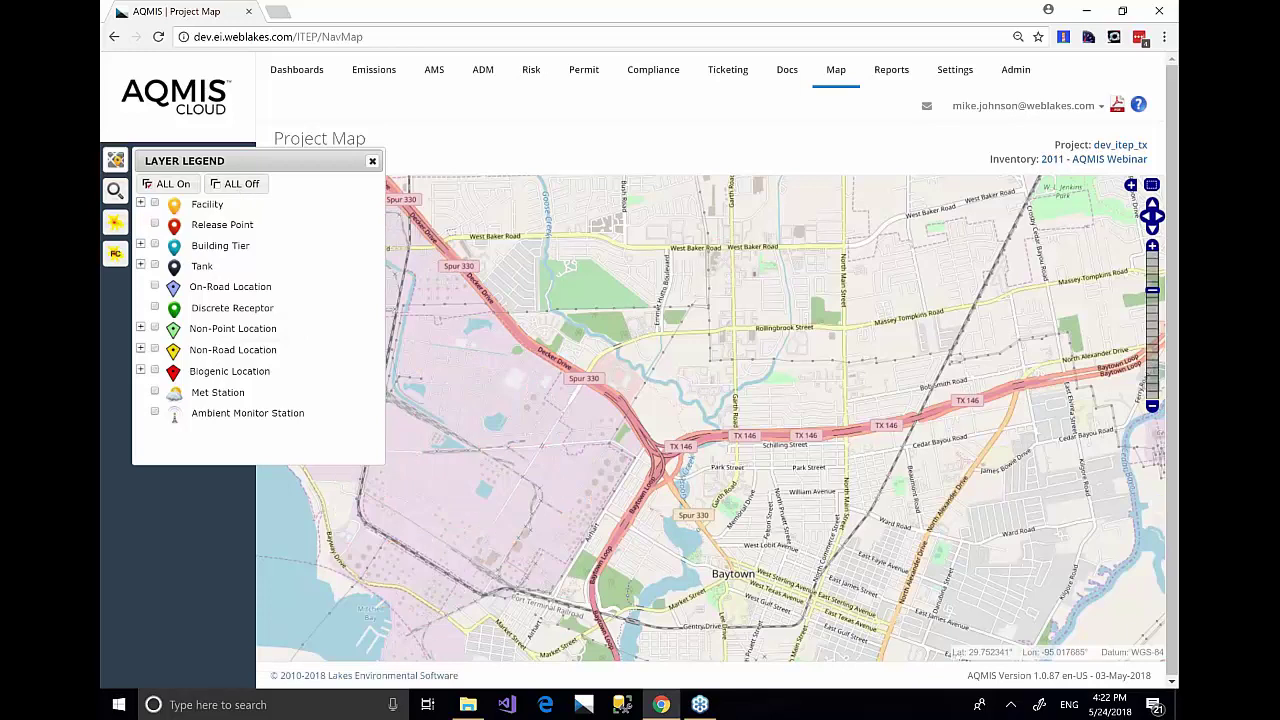
pyautogui.click(155, 412)
pyautogui.click(155, 392)
pyautogui.click(286, 413)
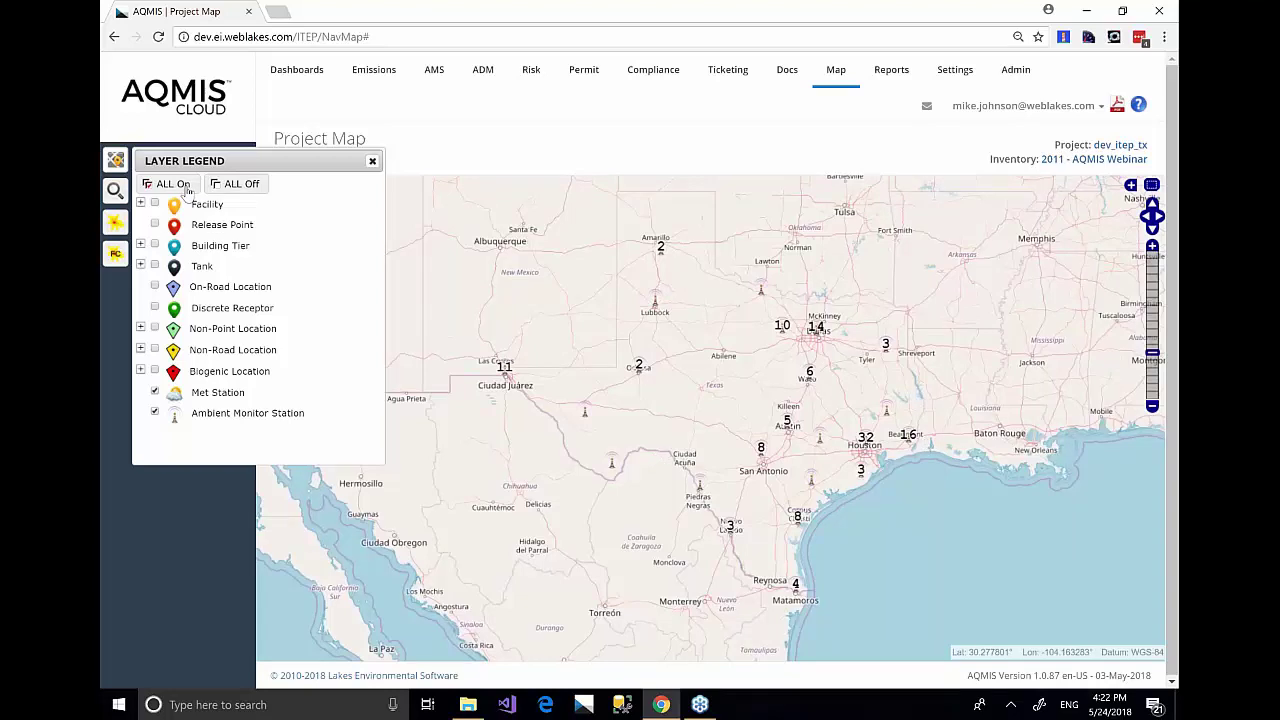
pyautogui.click(172, 184)
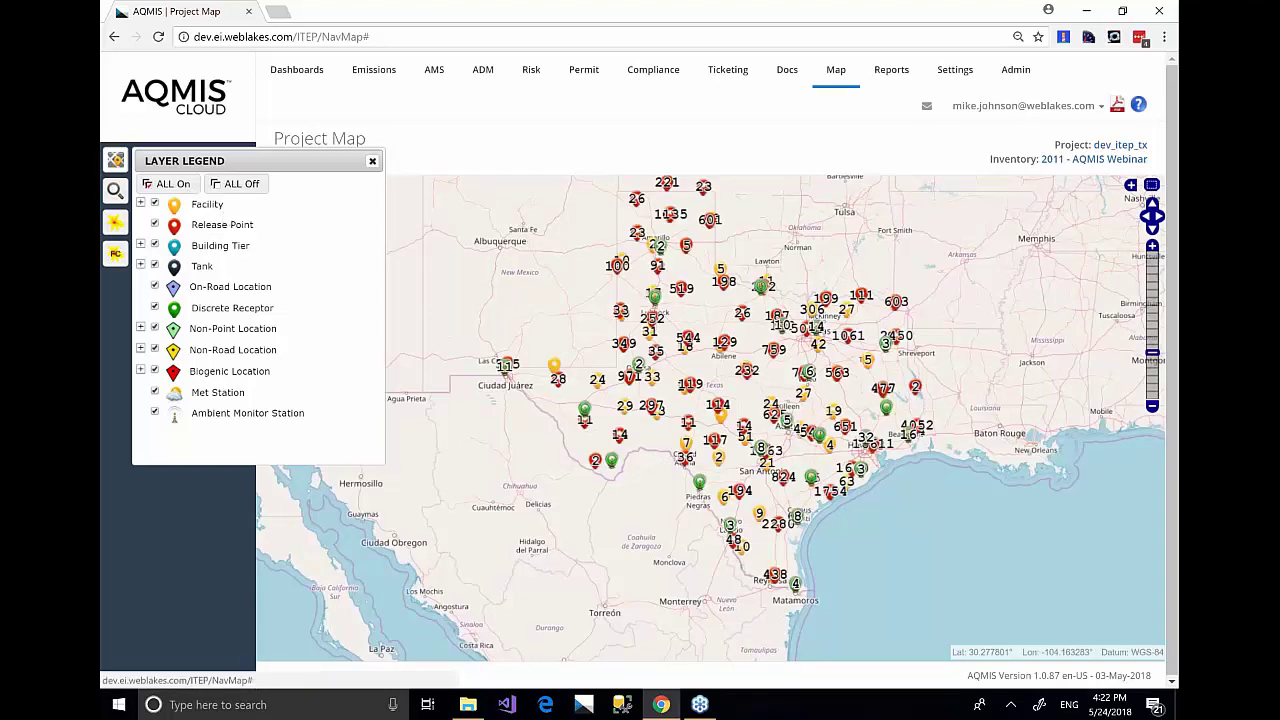
# Compare Webinar, Volatile Organic Compounds and Scenario for Ammonia contours, then open Ammonia's contour settings
pyautogui.click(115, 222)
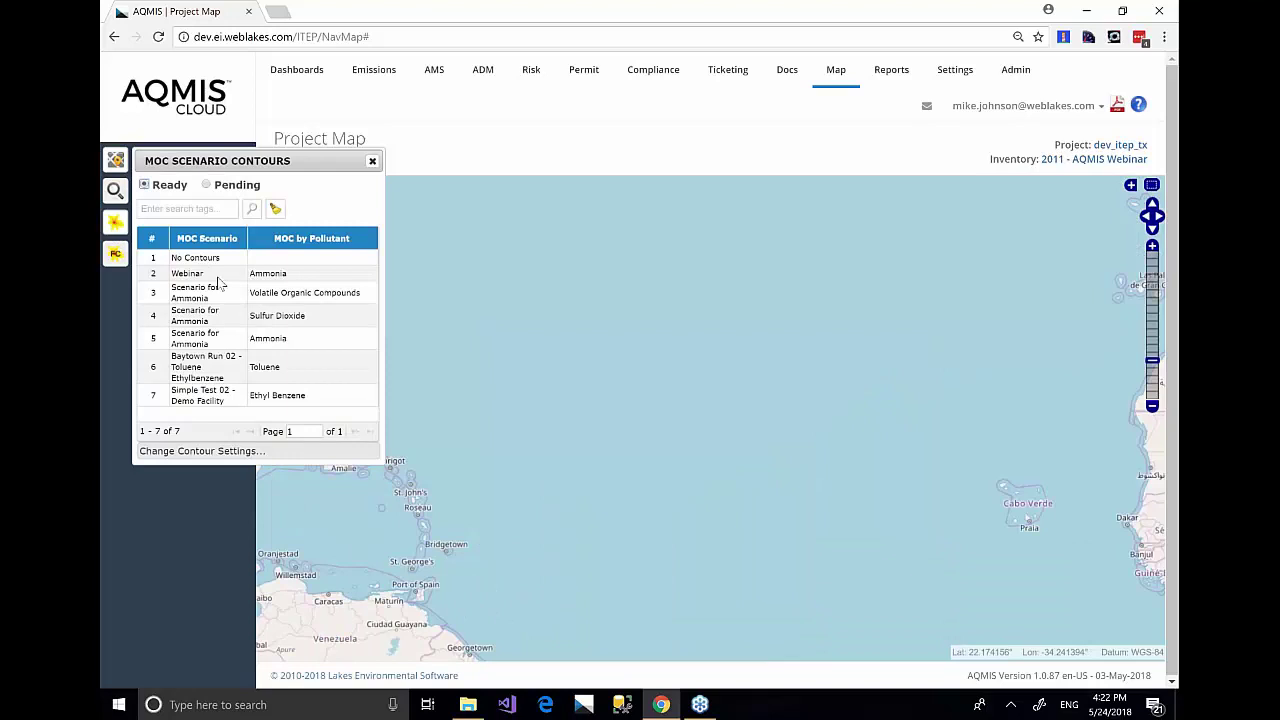
pyautogui.click(222, 274)
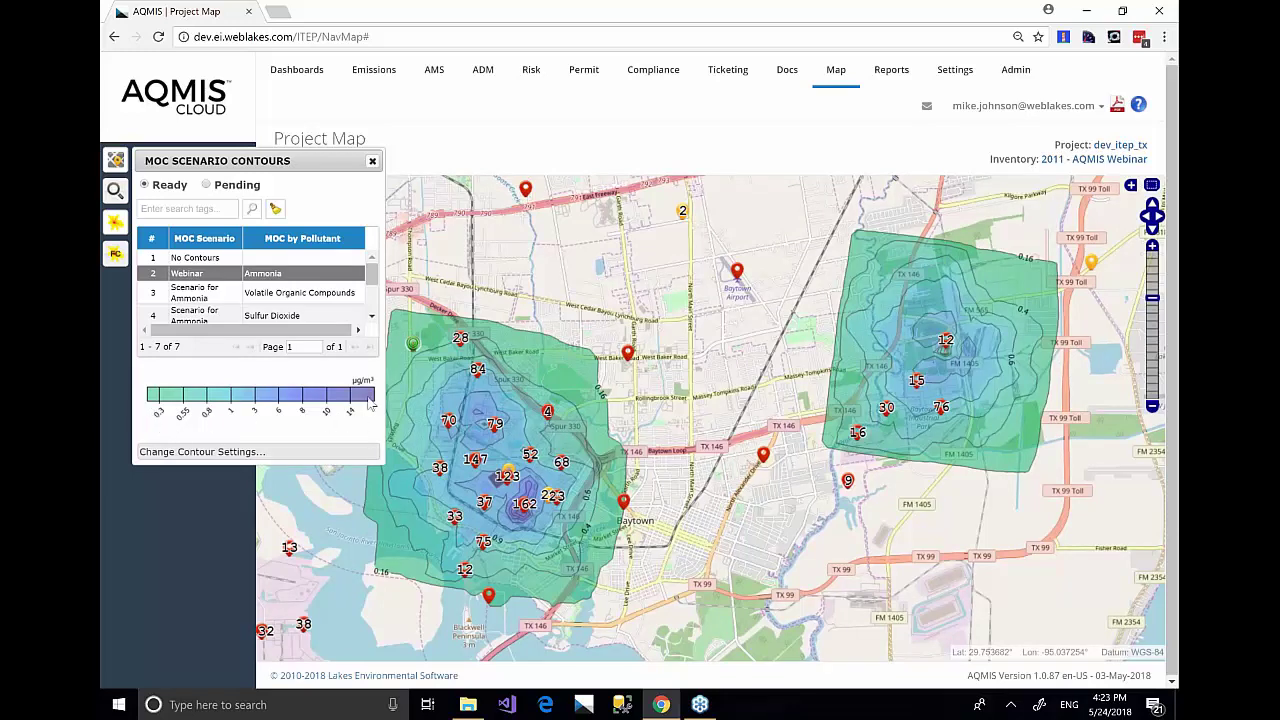
pyautogui.click(316, 295)
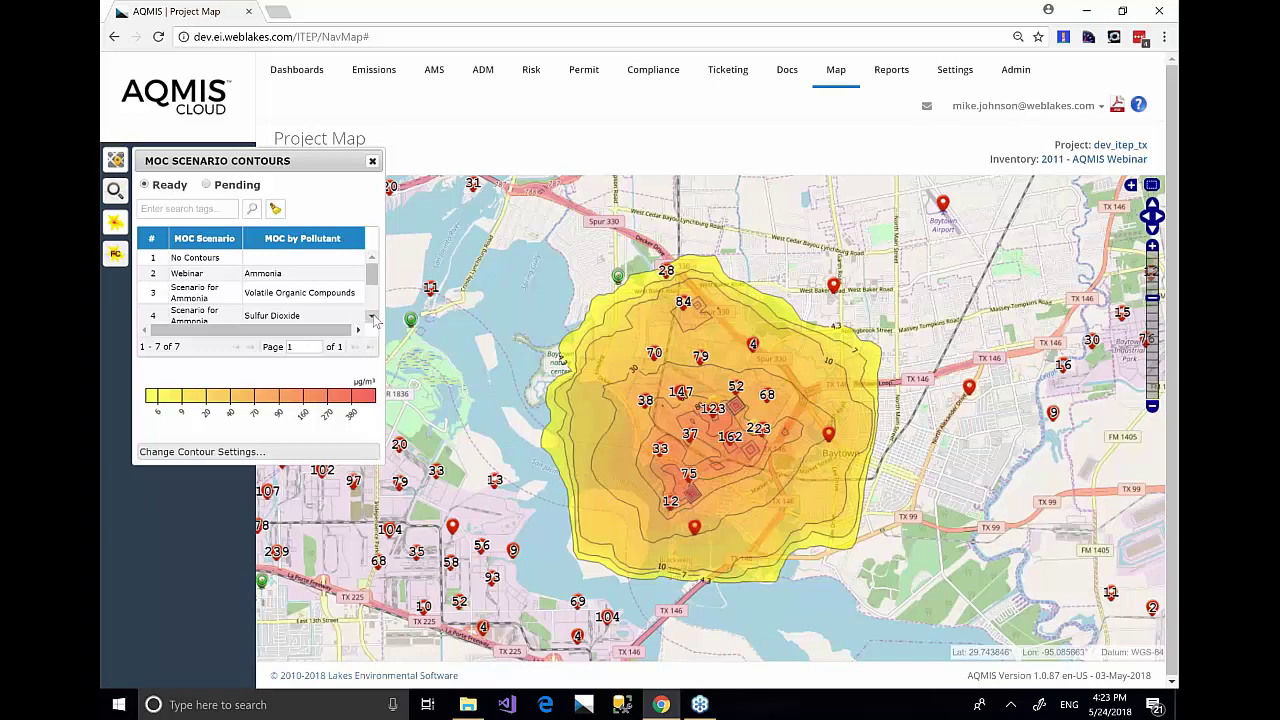
pyautogui.scroll(-1, 375, 318)
pyautogui.click(295, 316)
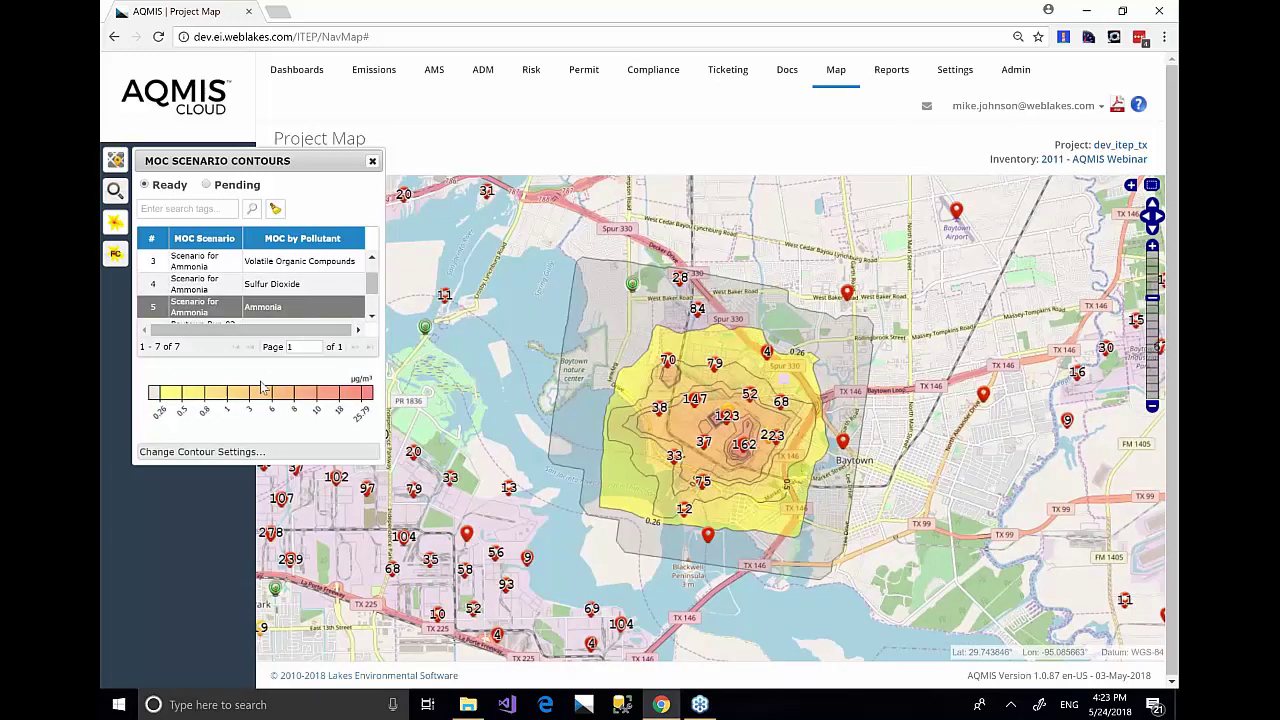
pyautogui.click(202, 451)
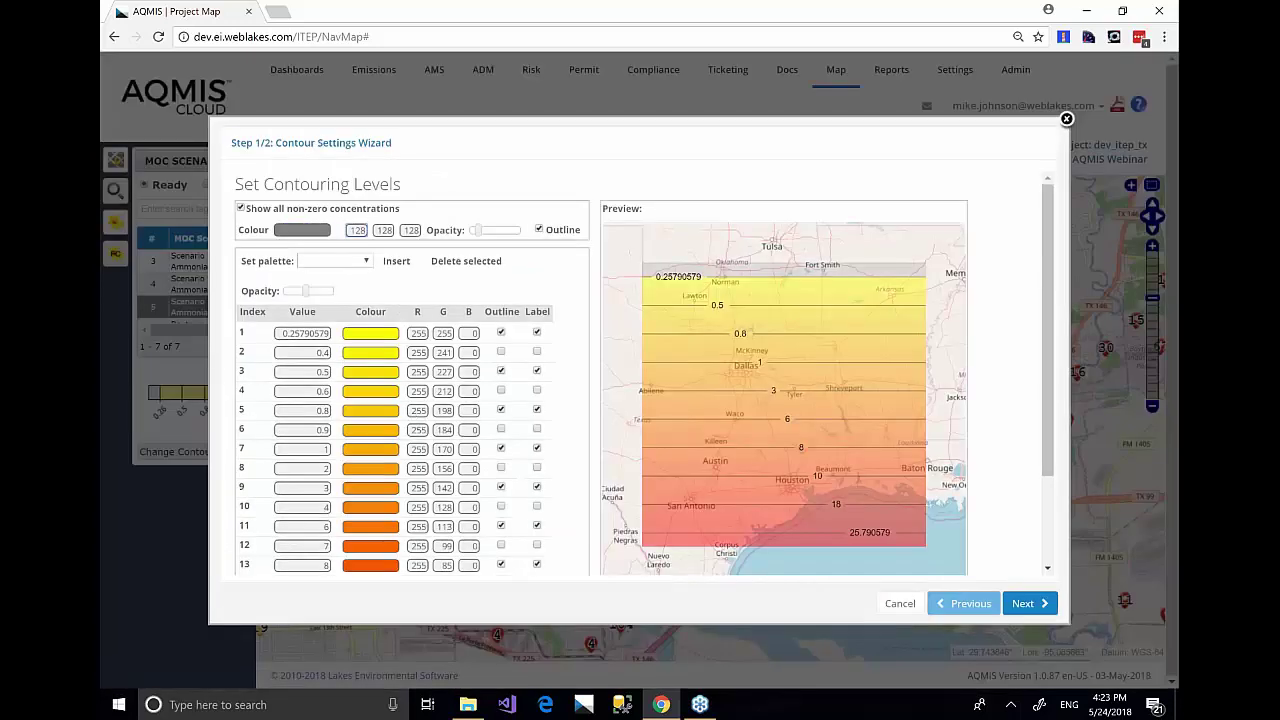
# Apply the Dusk colour palette to the Ammonia contour plot
pyautogui.click(367, 264)
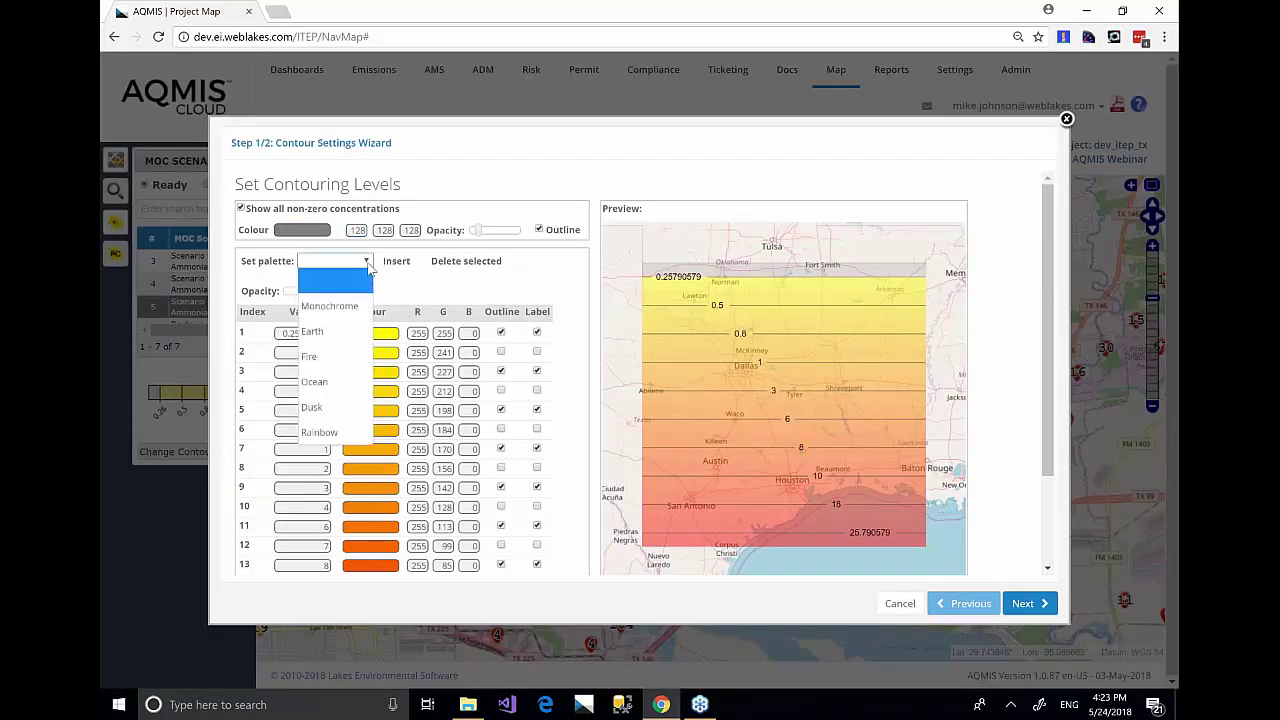
pyautogui.click(331, 408)
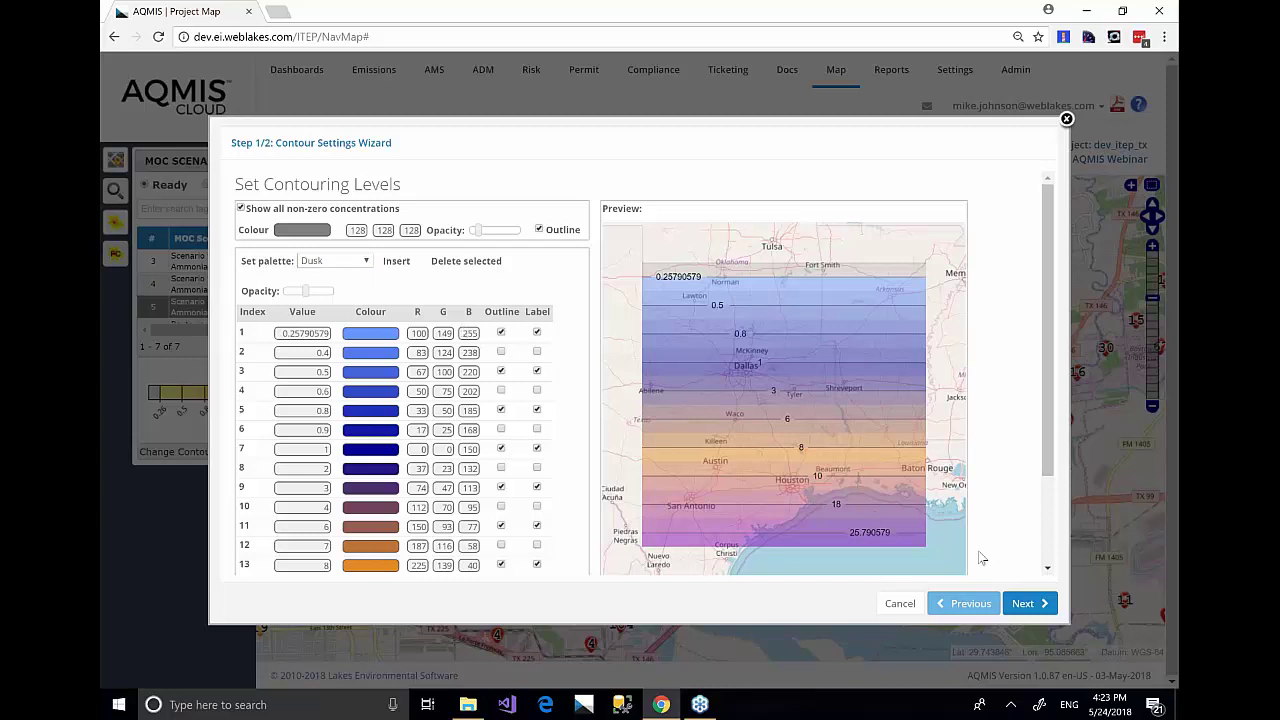
pyautogui.click(1024, 604)
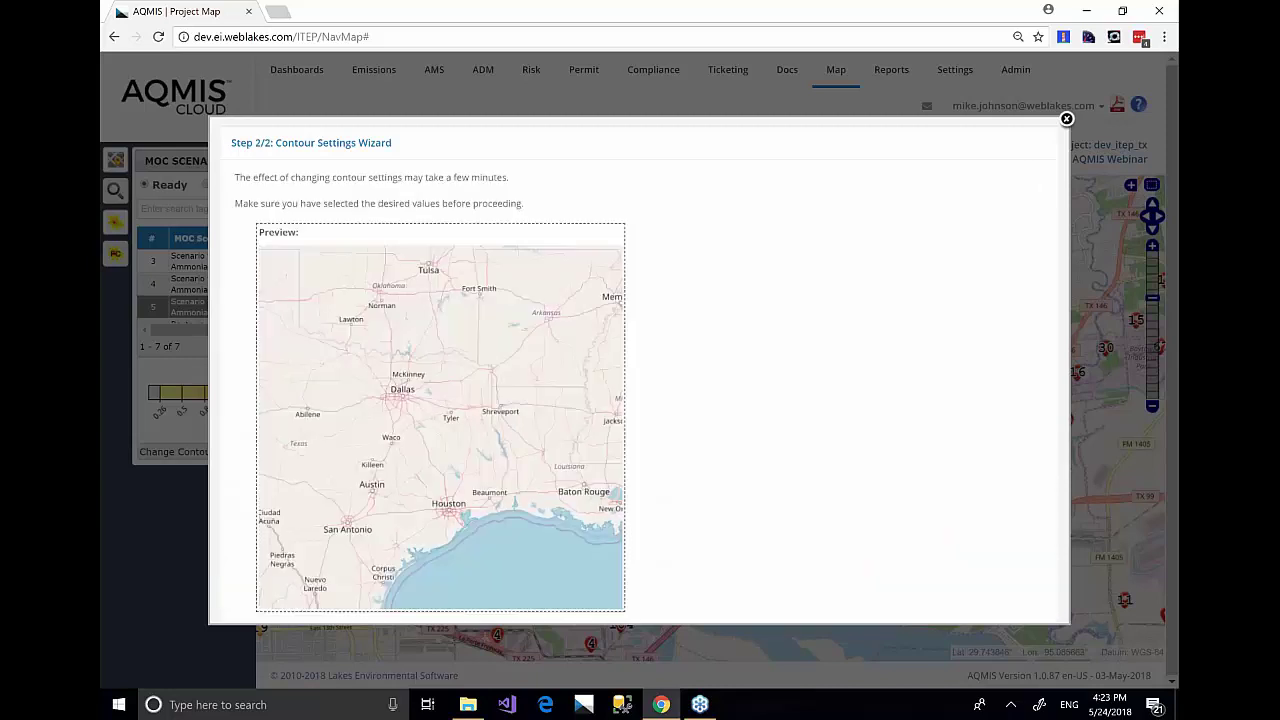
pyautogui.click(1024, 604)
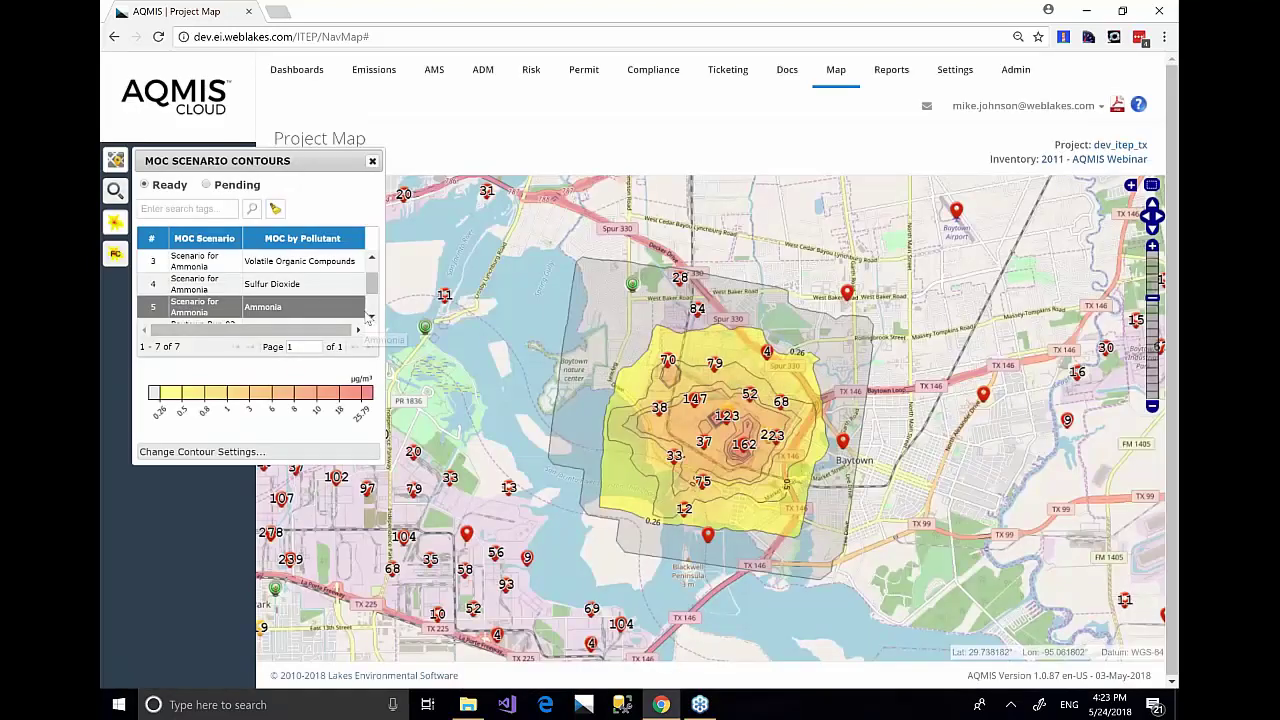
# Display the Baytown Run 02 toluene contours, then switch to the Air Modeling section
pyautogui.click(370, 315)
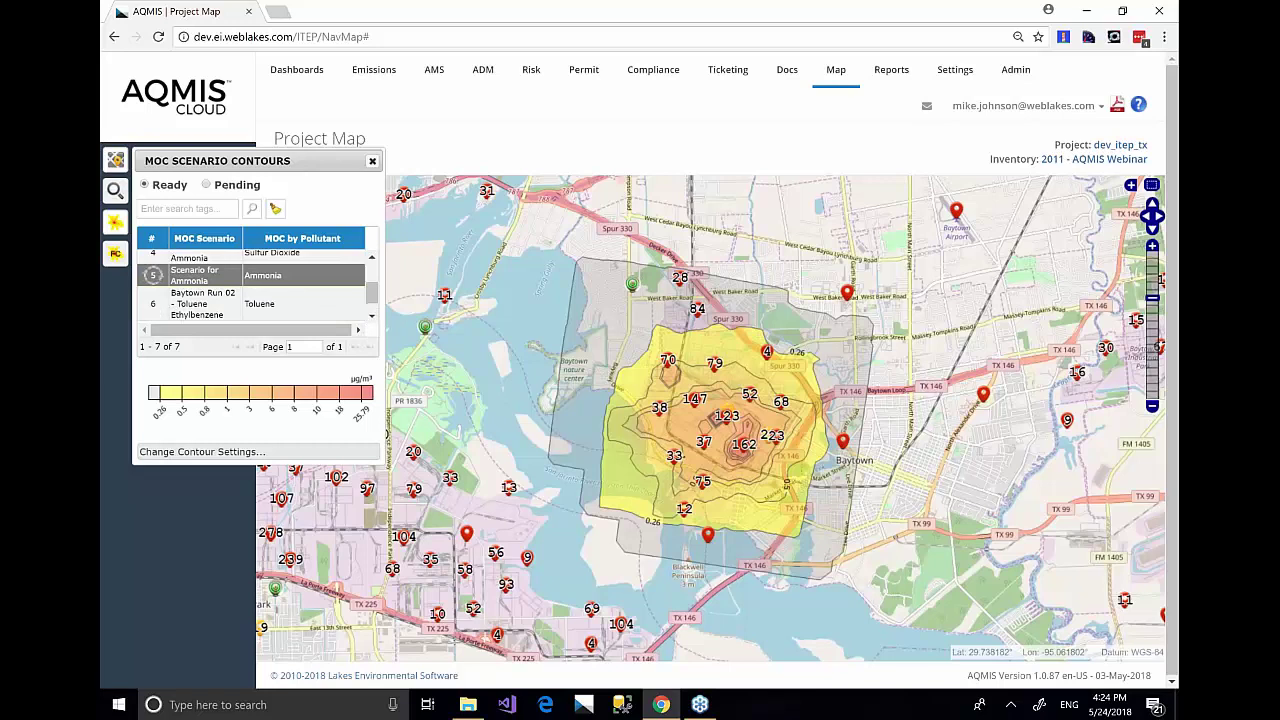
pyautogui.click(335, 317)
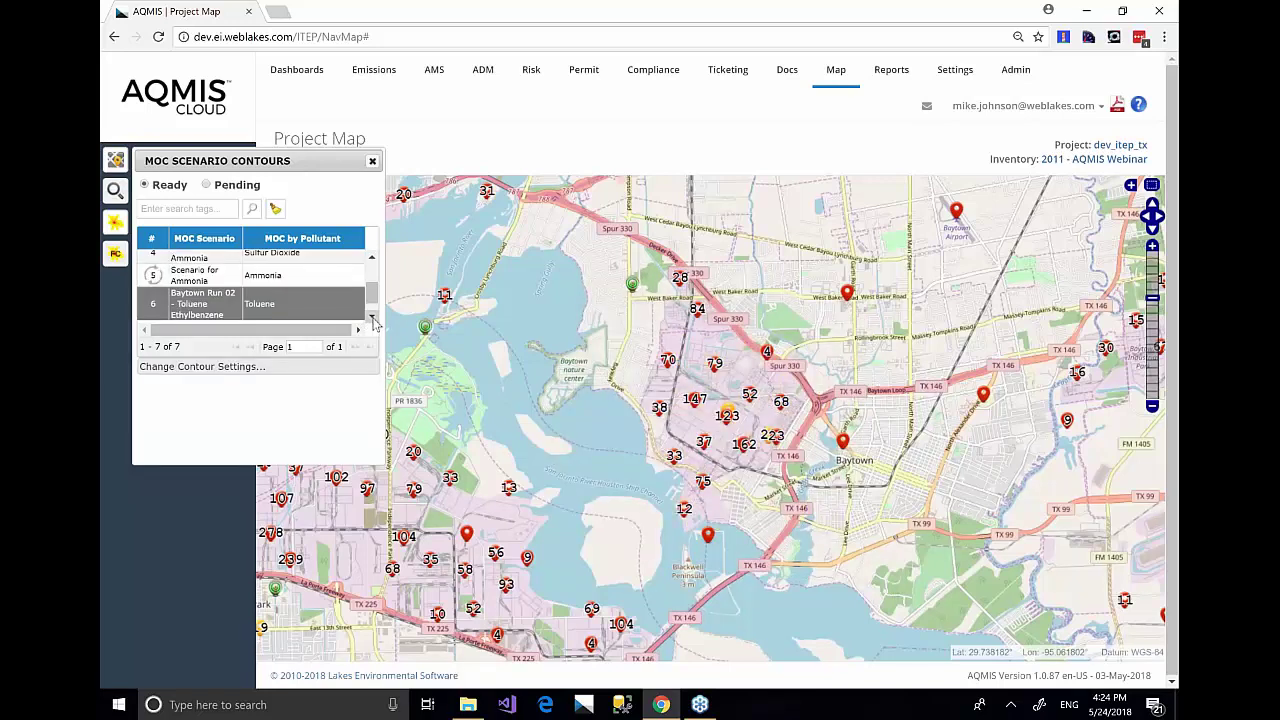
pyautogui.click(372, 318)
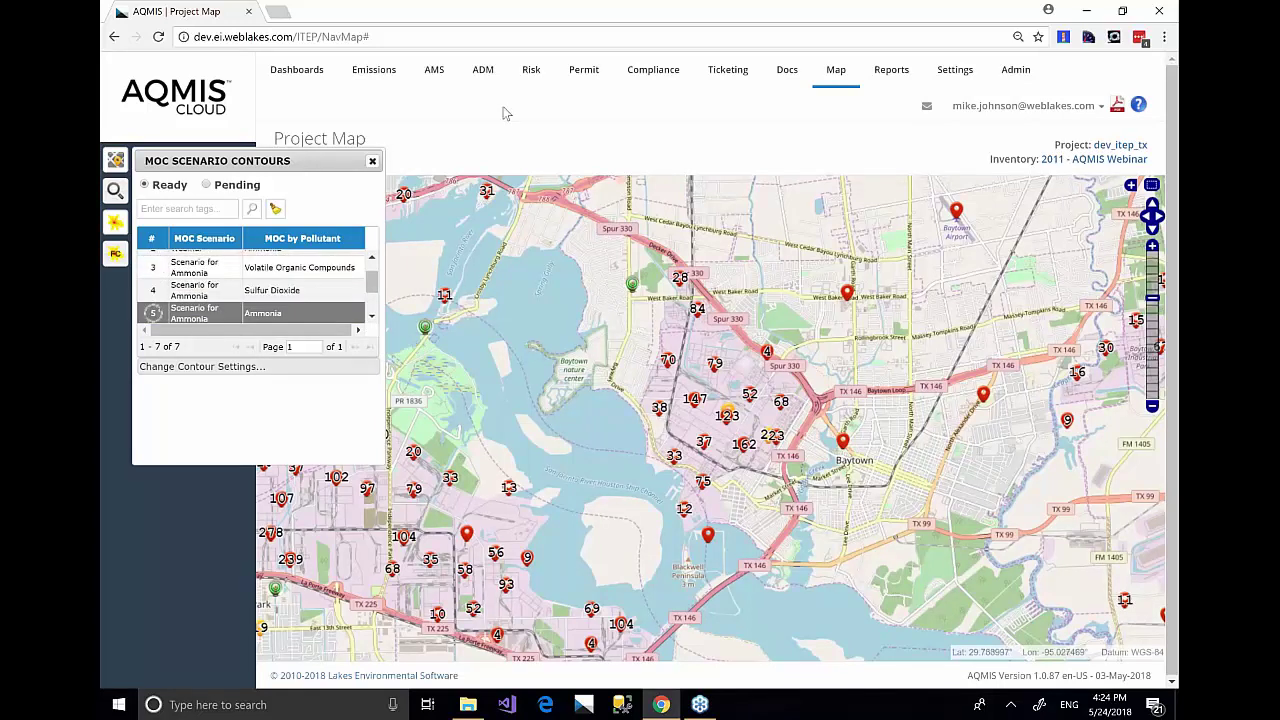
pyautogui.click(483, 69)
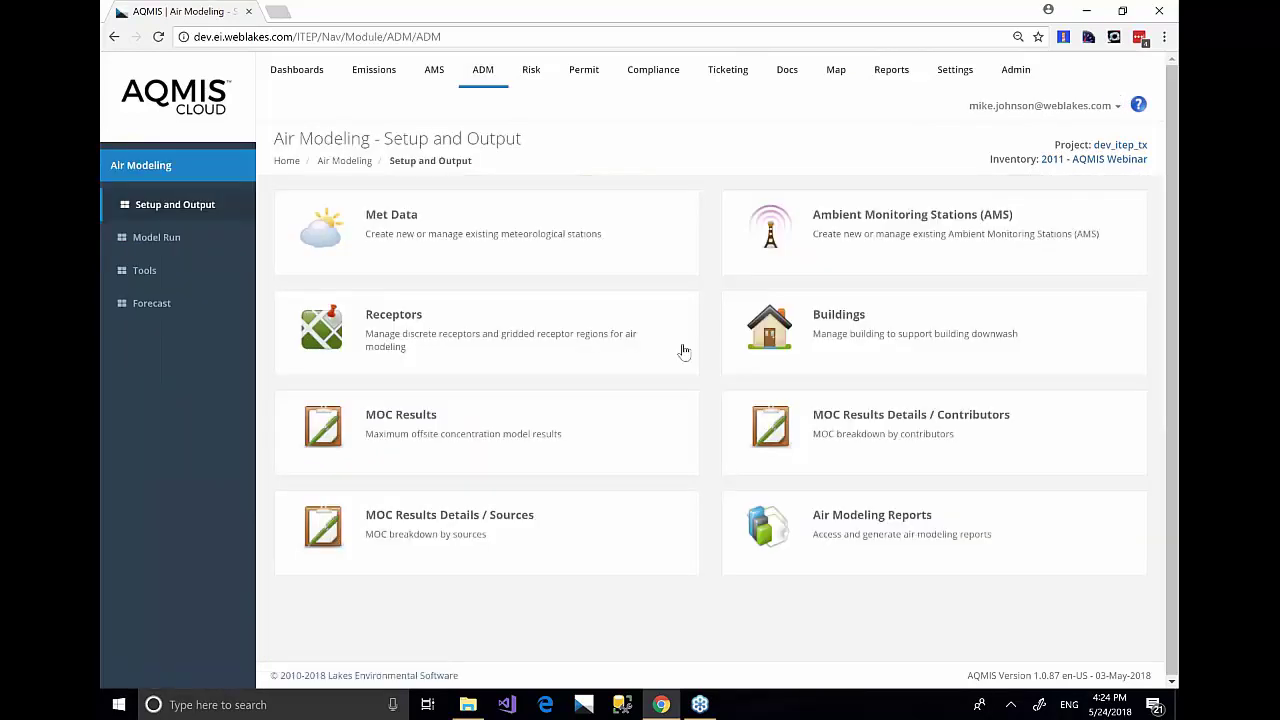
# Generate the Maximum Offsite Concentrations report for the Baytown Run 02 scenario using the NAAQS standard
pyautogui.click(853, 528)
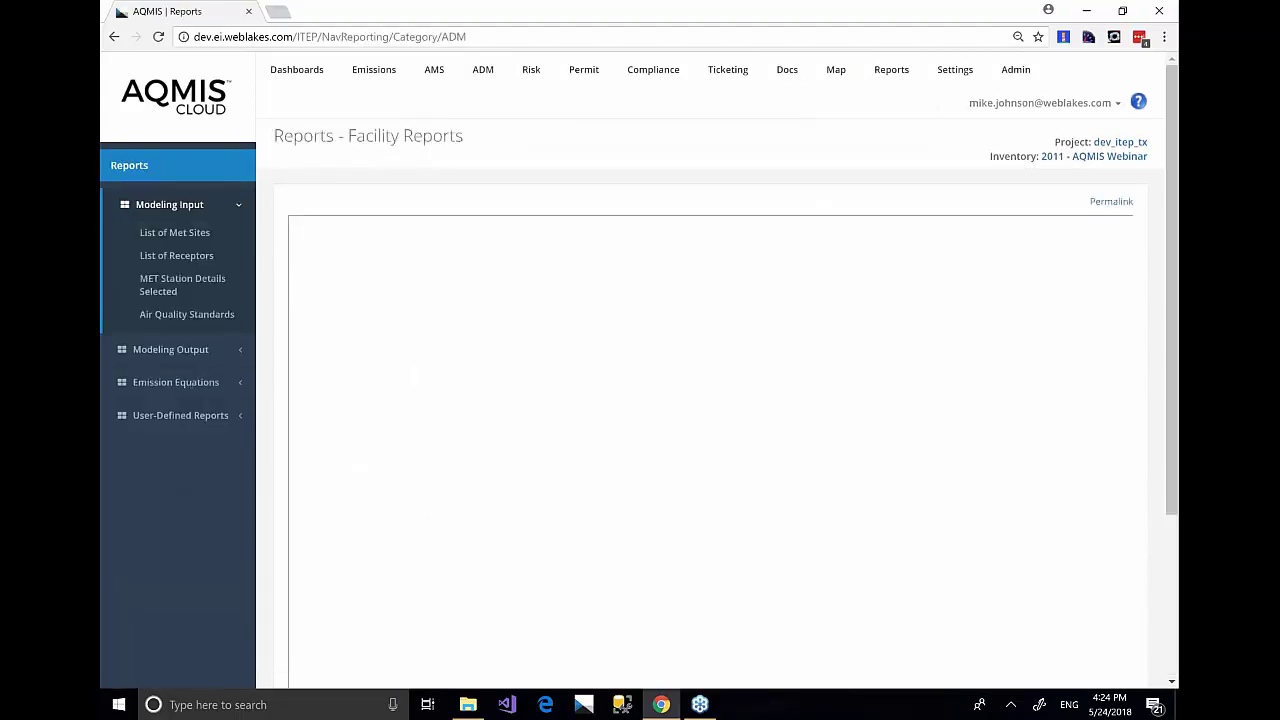
pyautogui.click(172, 350)
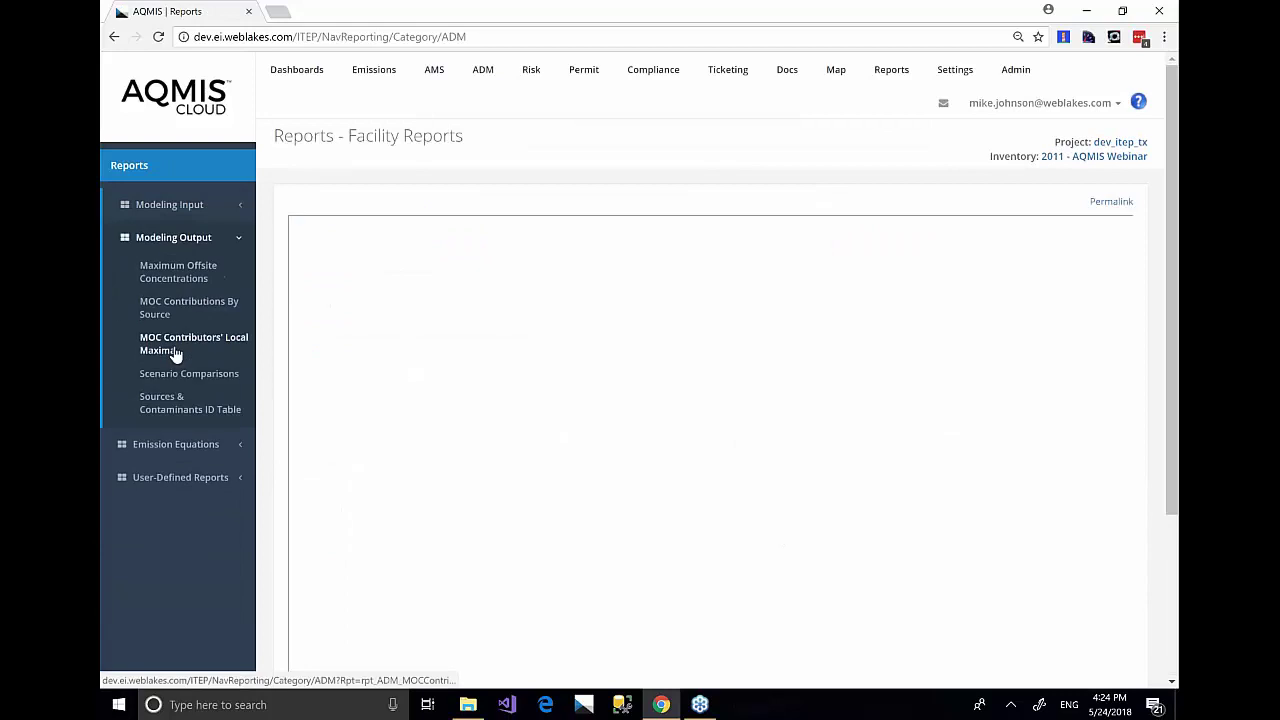
pyautogui.click(157, 285)
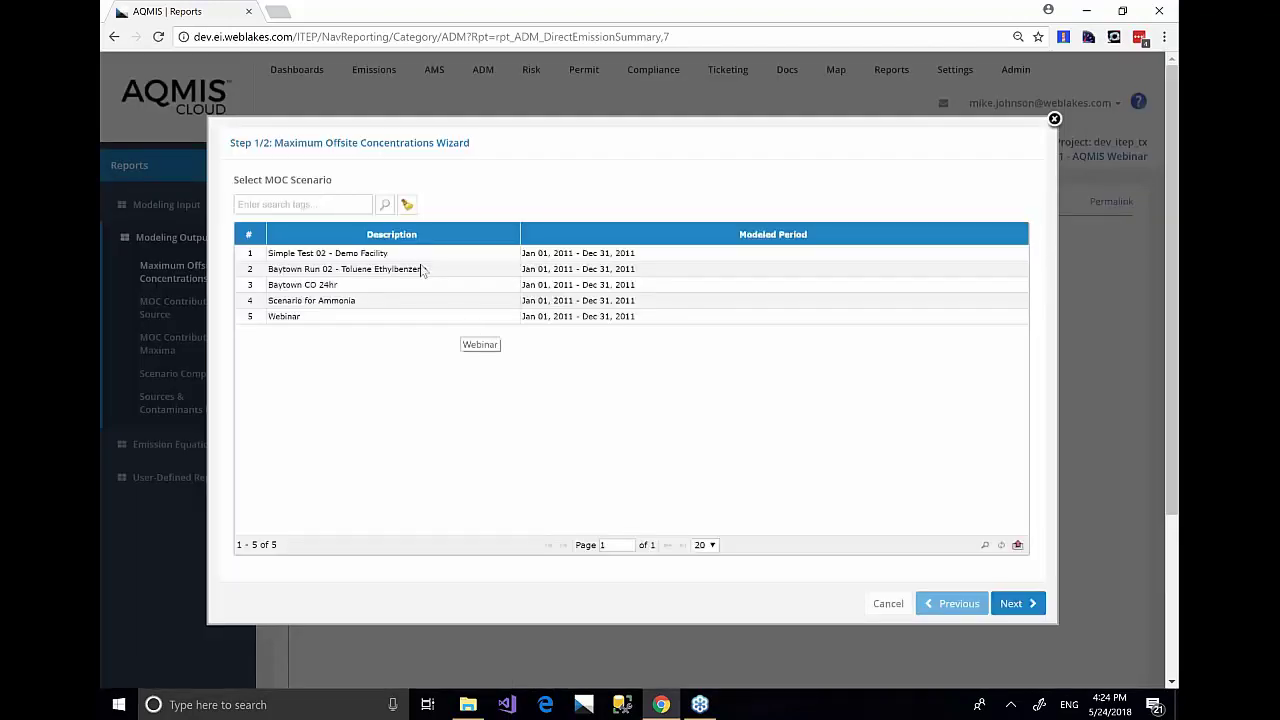
pyautogui.click(423, 269)
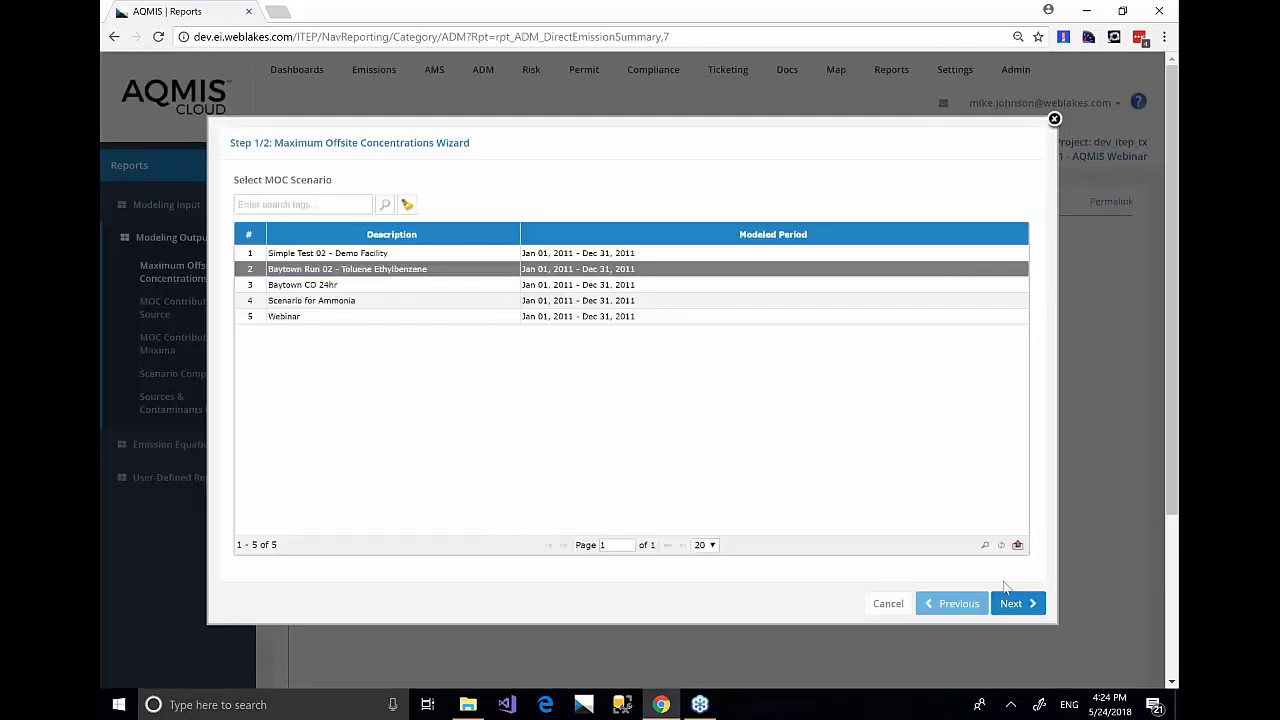
pyautogui.click(1022, 610)
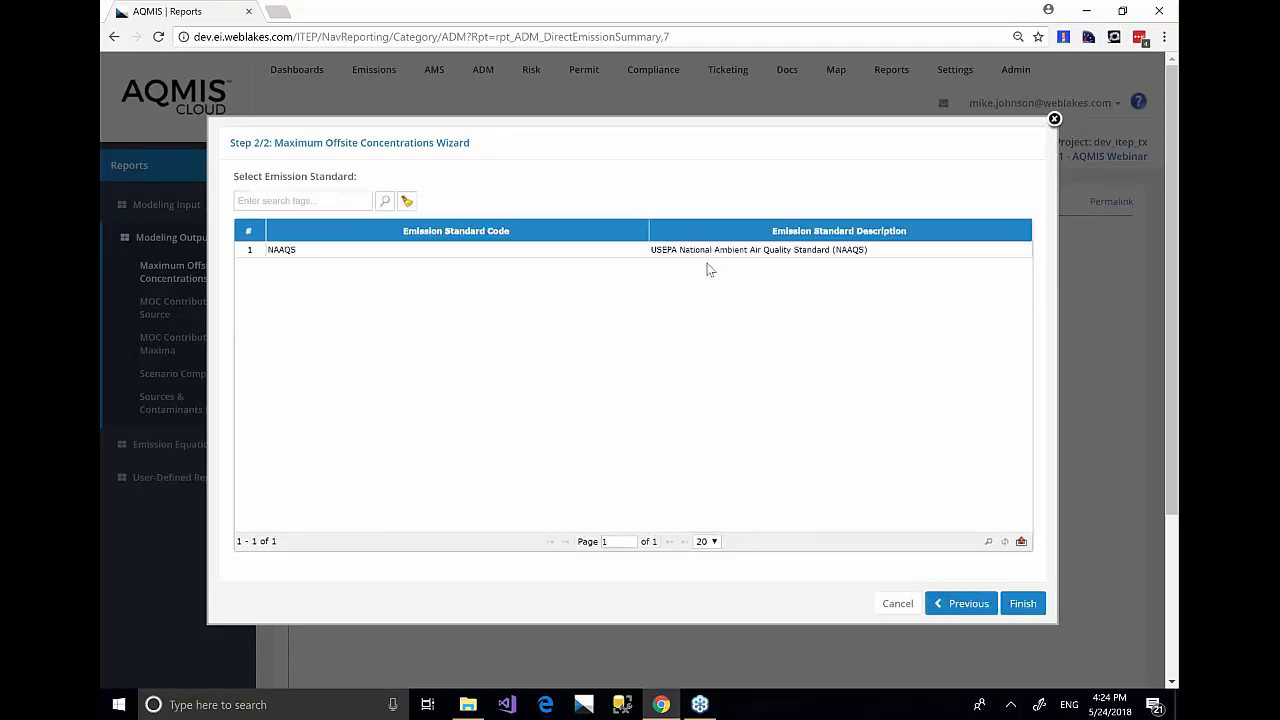
pyautogui.click(708, 252)
pyautogui.click(1022, 603)
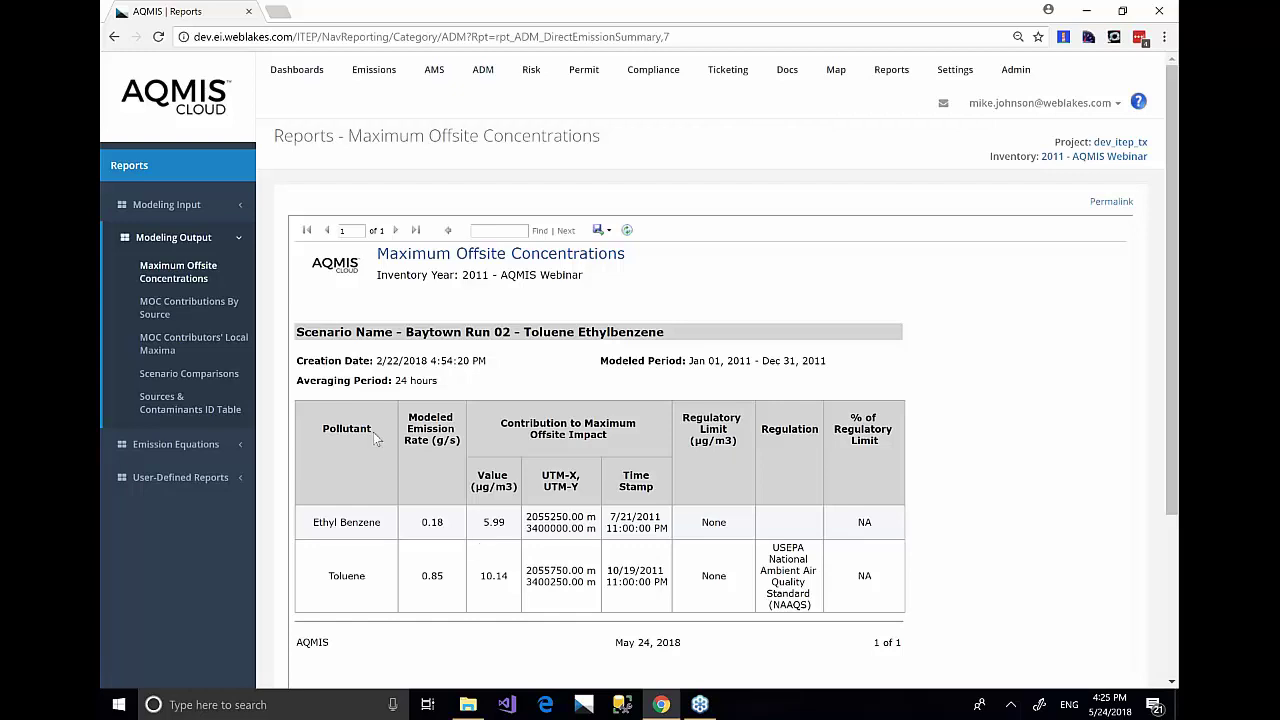
# Launch the MOC Contributions By Source wizard from Modeling Output
pyautogui.click(165, 308)
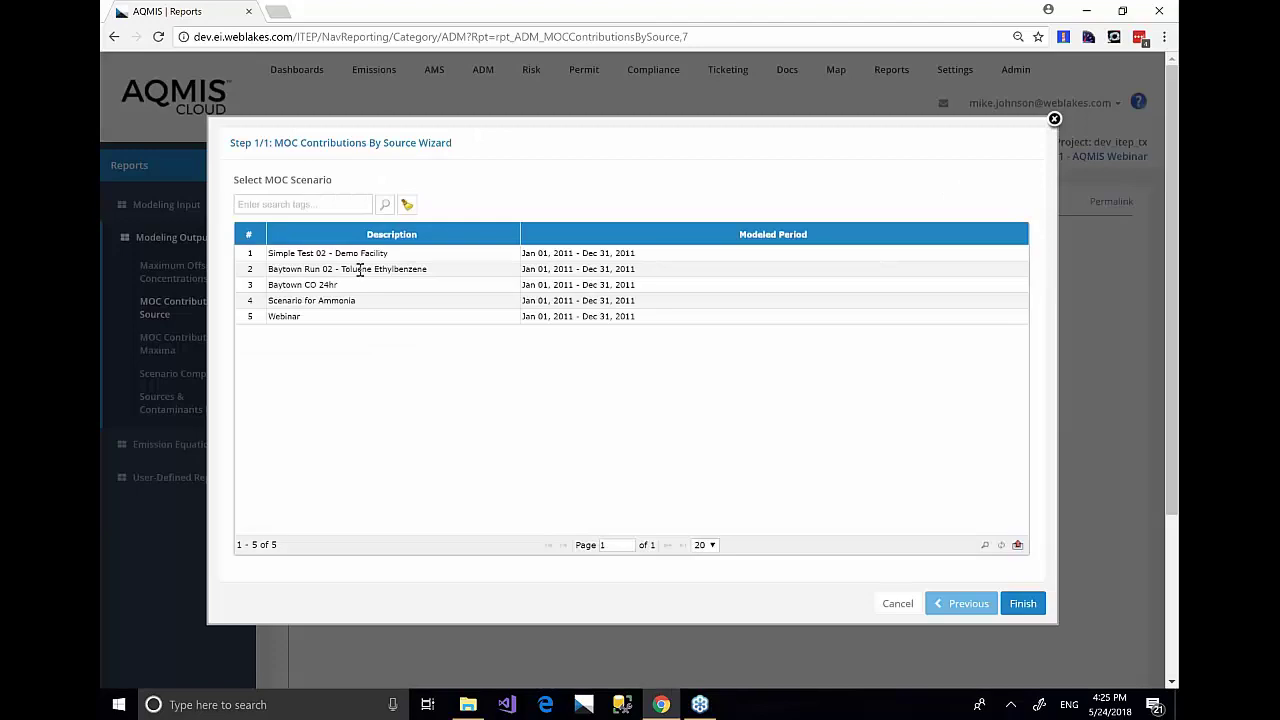
# Generate the contributions report for Baytown Run 02 - Toluene Ethylbenzene and scroll through its sources
pyautogui.click(360, 269)
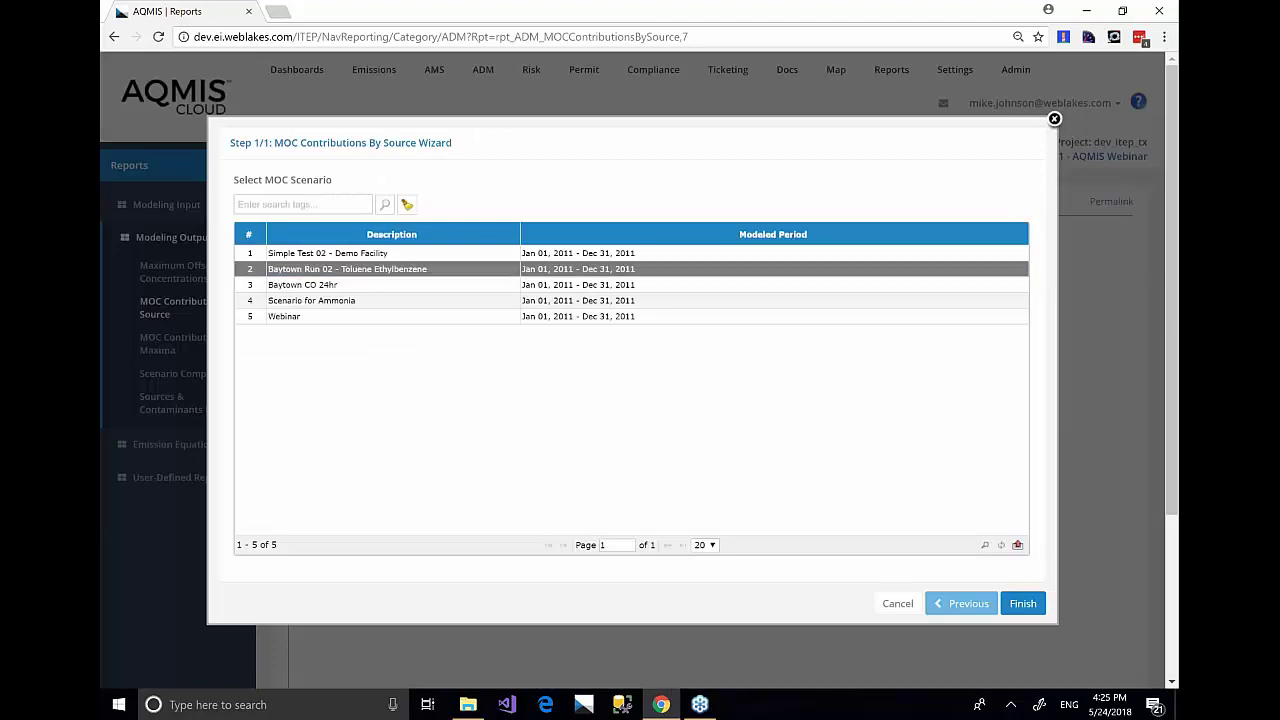
pyautogui.click(1022, 603)
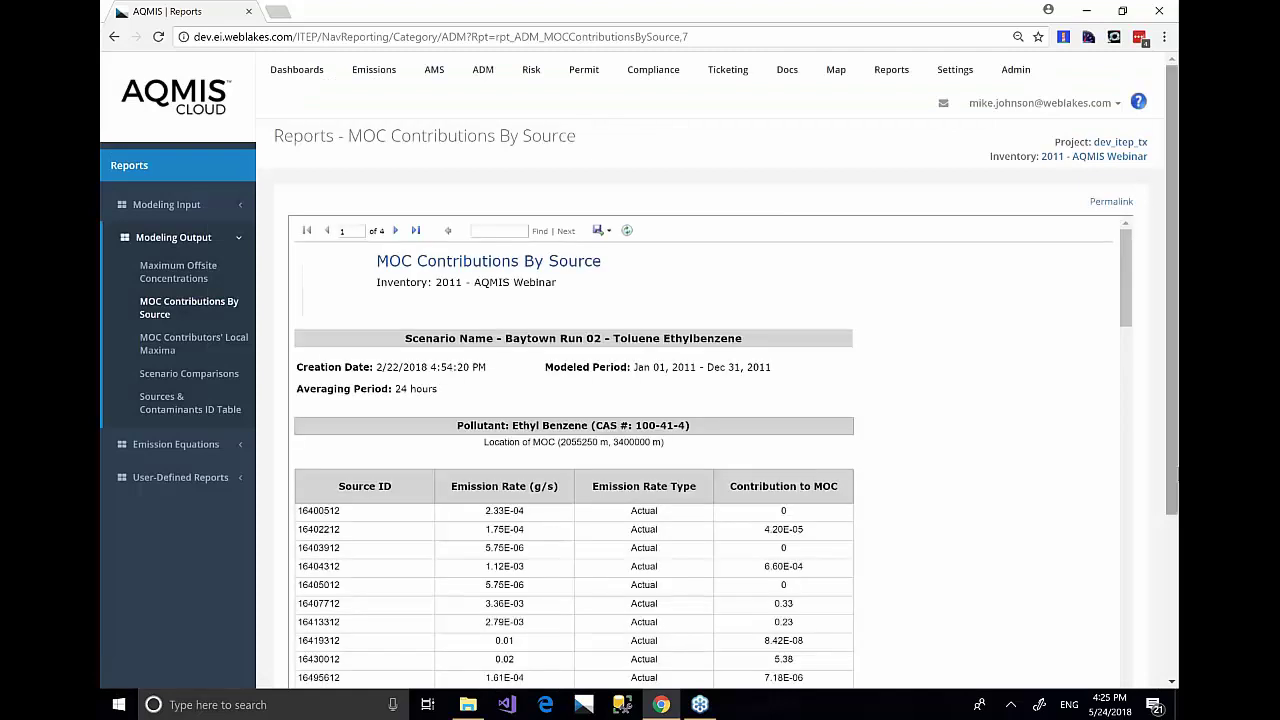
pyautogui.scroll(-5, 1120, 375)
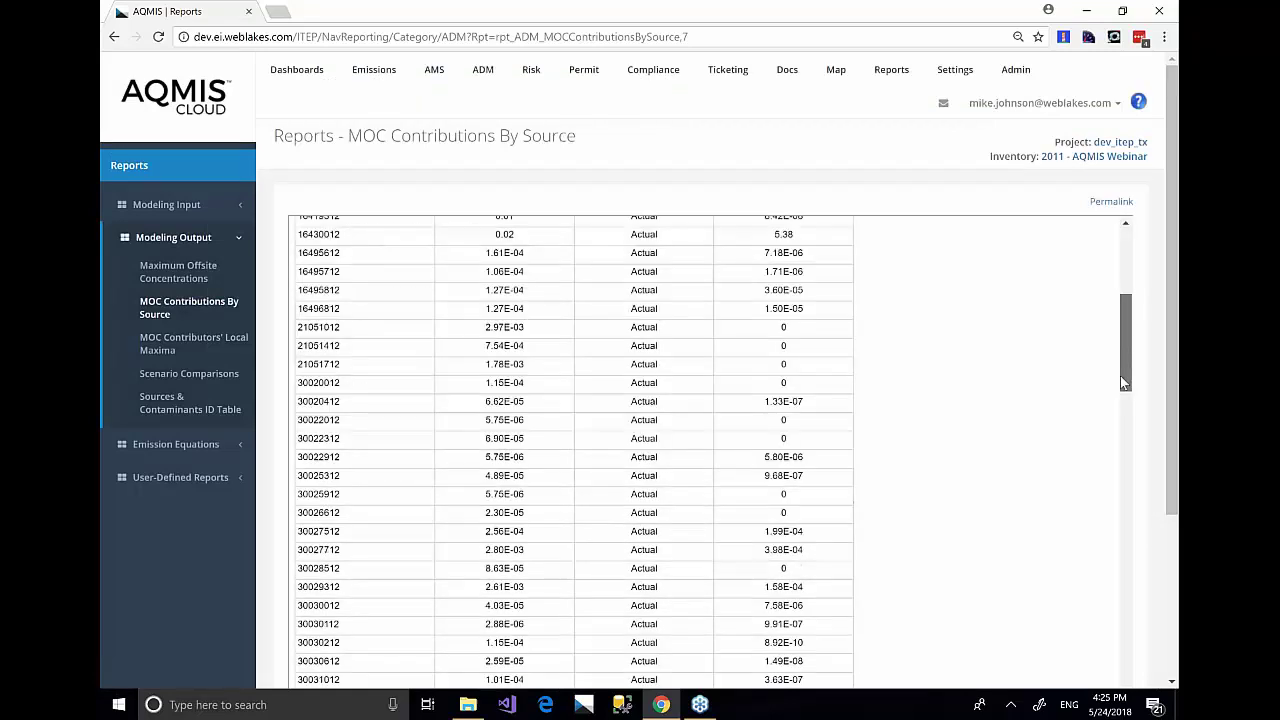
pyautogui.scroll(4, 417, 374)
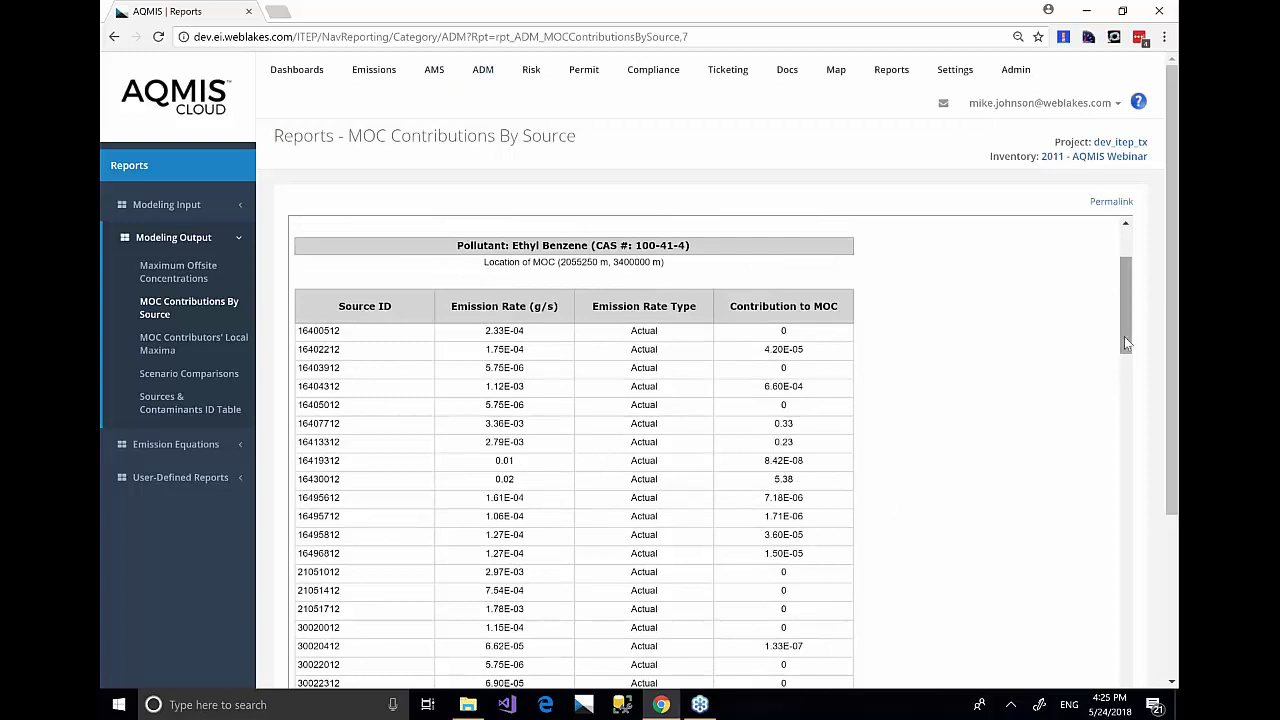
pyautogui.moveTo(1124, 336); pyautogui.dragTo(1127, 391)
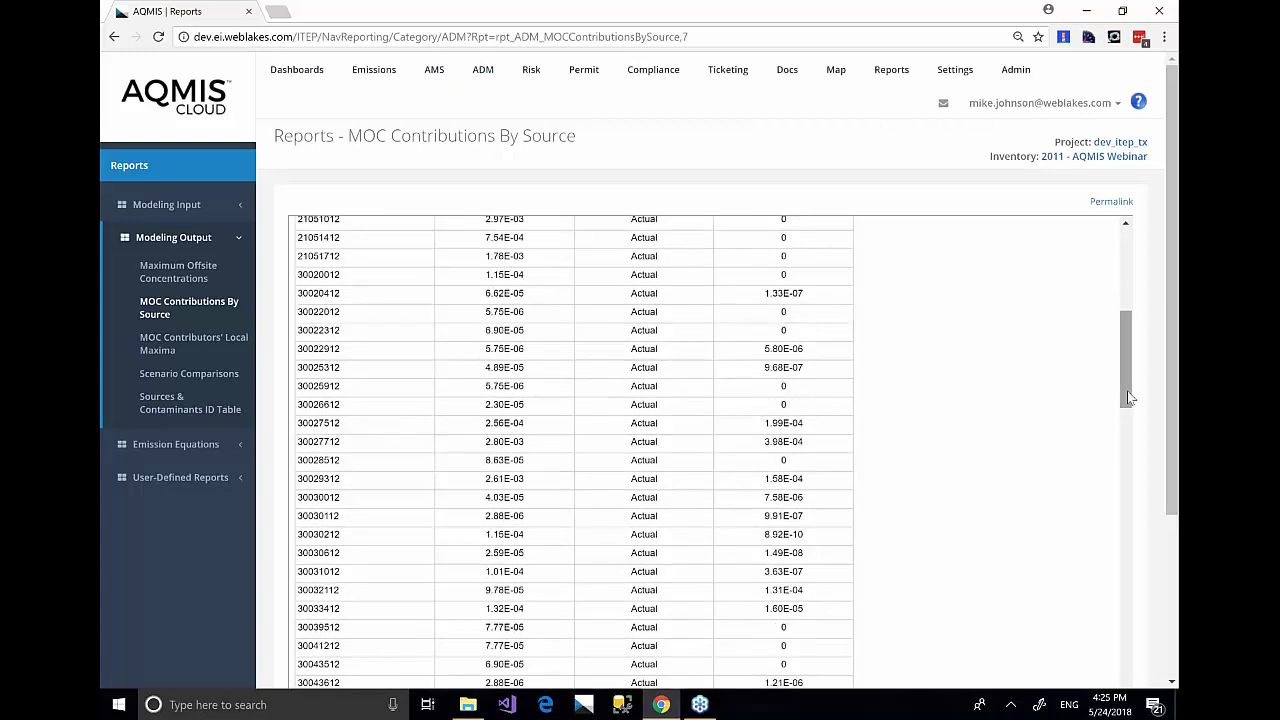